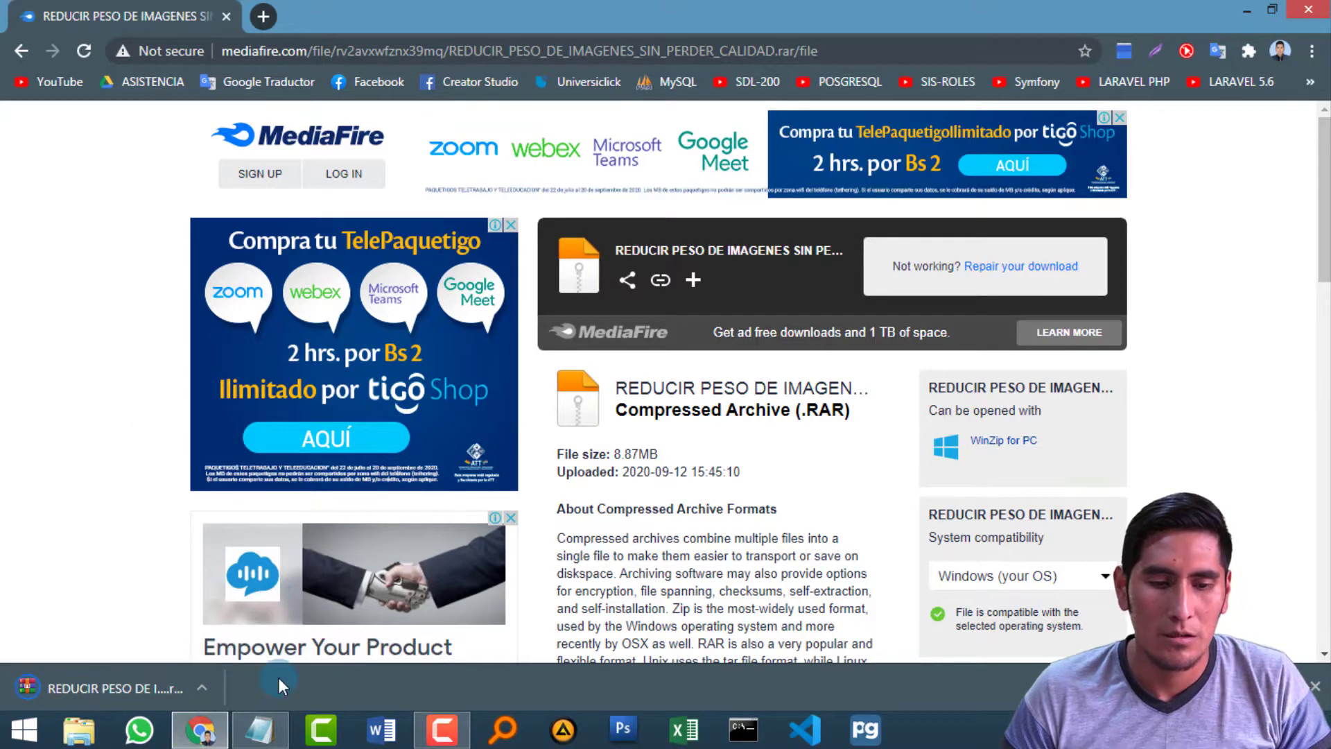
Show the downloaded REDUCIR PESO DE IMAGENES SIN PERDER CALIDAD.rar in its folder and extract it there.
left_click(201, 689)
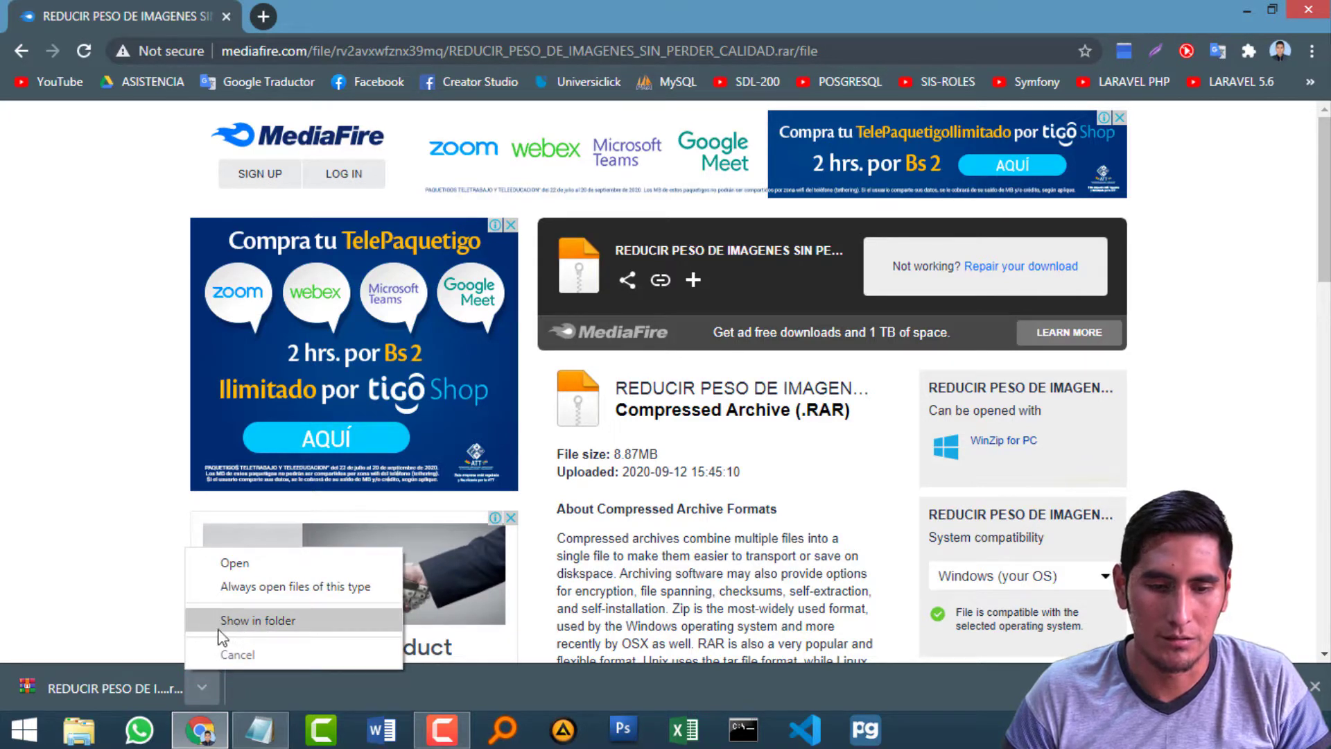
left_click(275, 621)
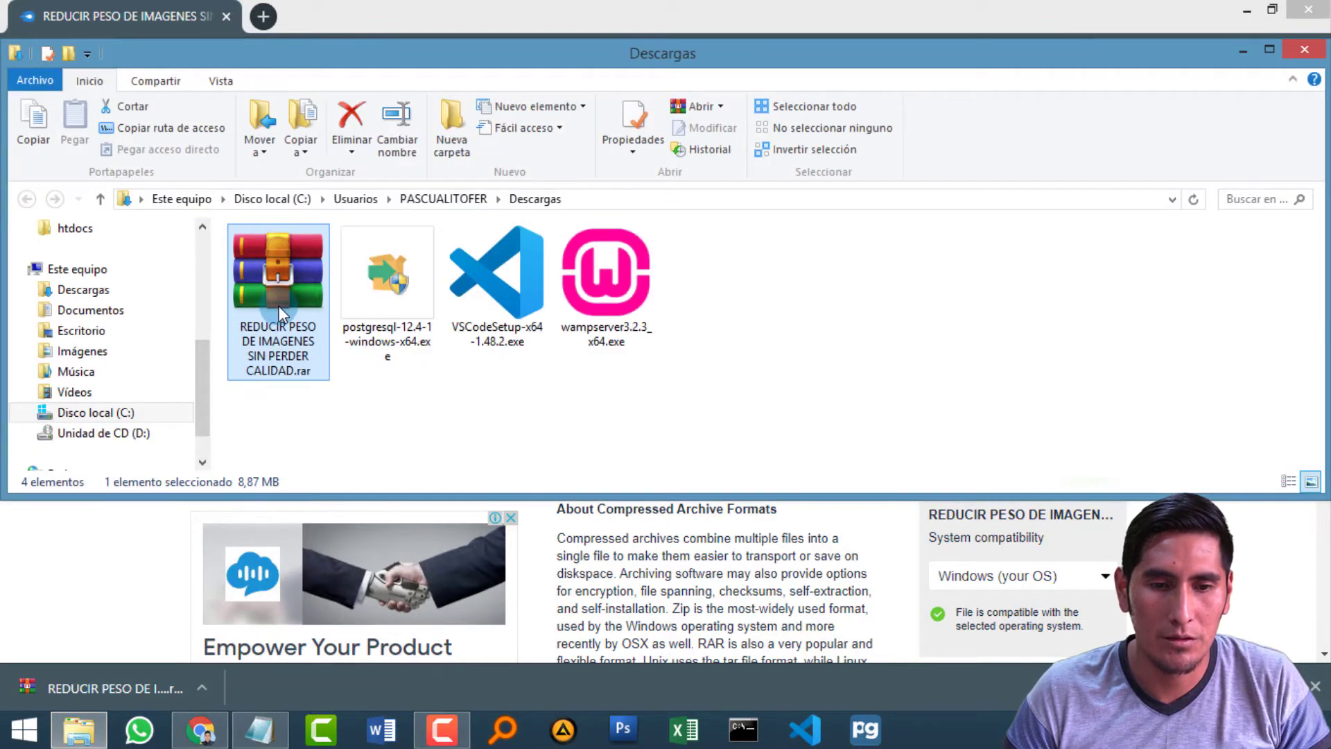
right_click(280, 307)
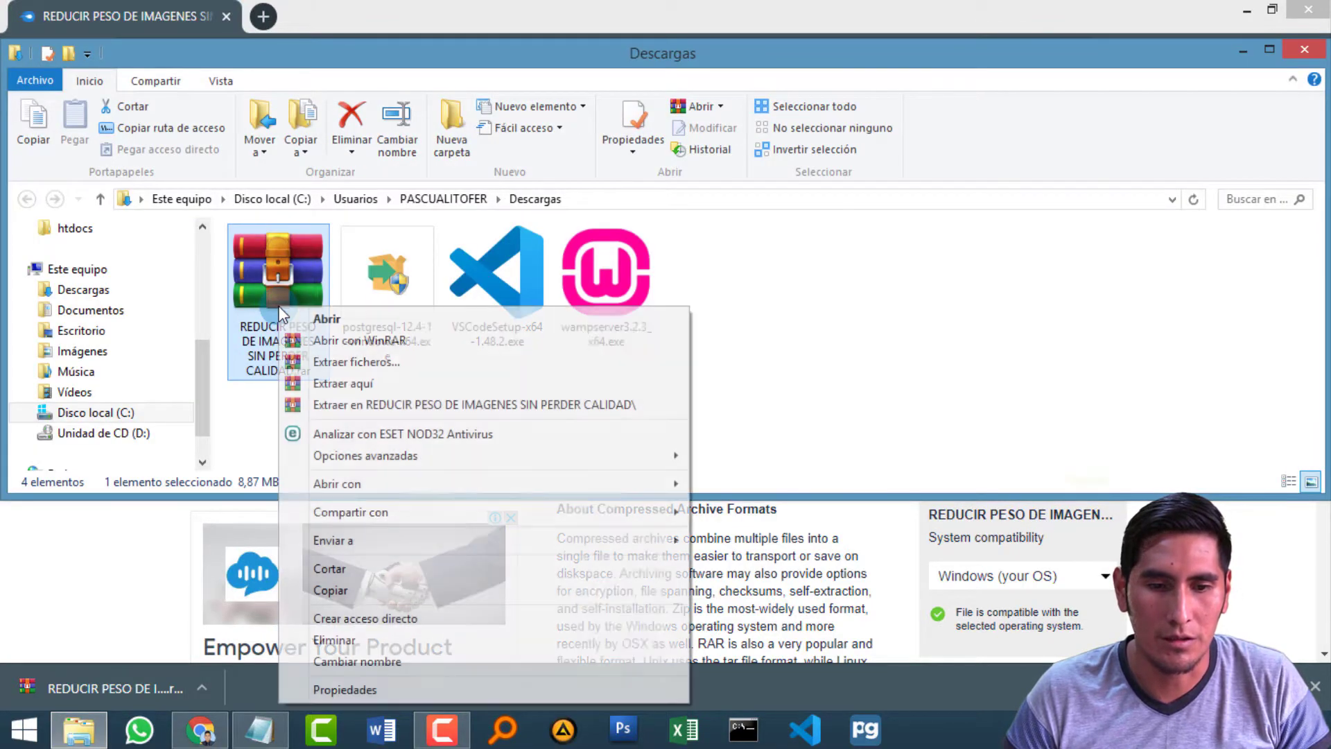
left_click(327, 388)
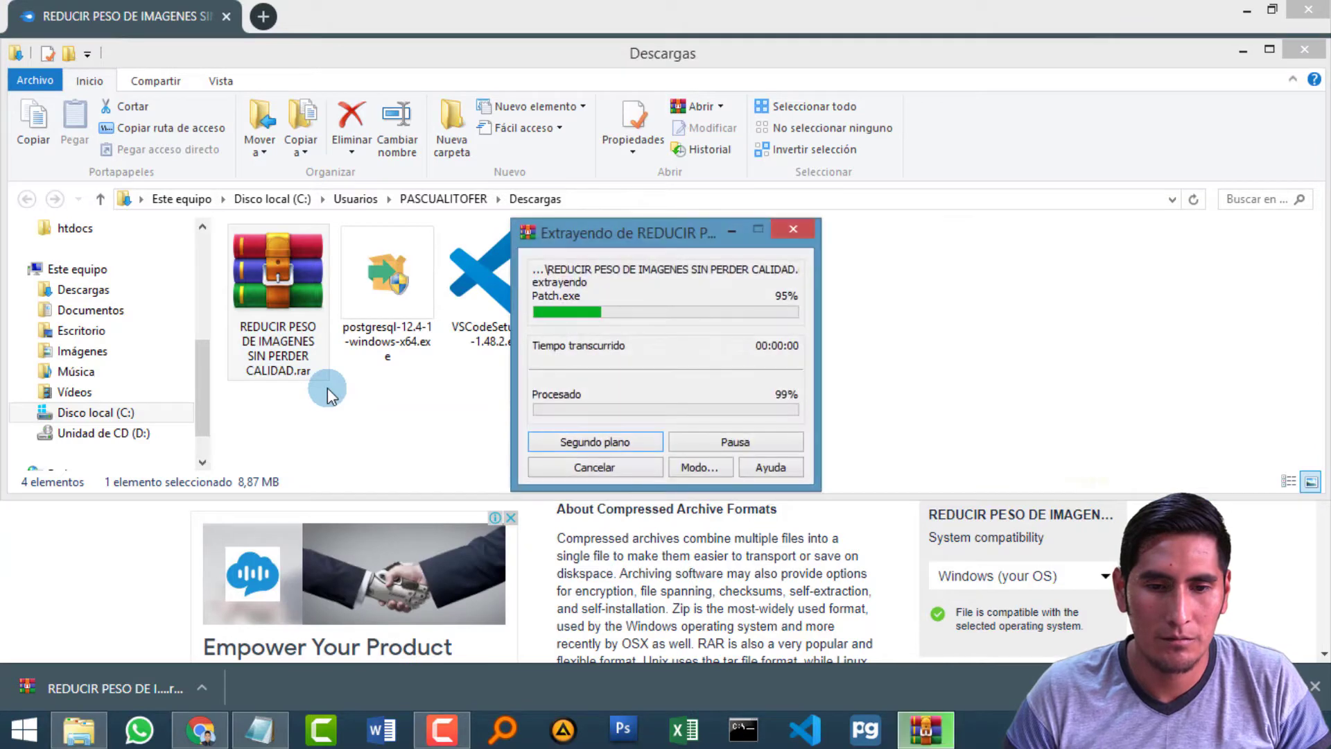
Open the extracted Light.Image.Resizer.6.0.0.16 folder and run its installer as administrator with Español as the setup language.
left_click(284, 294)
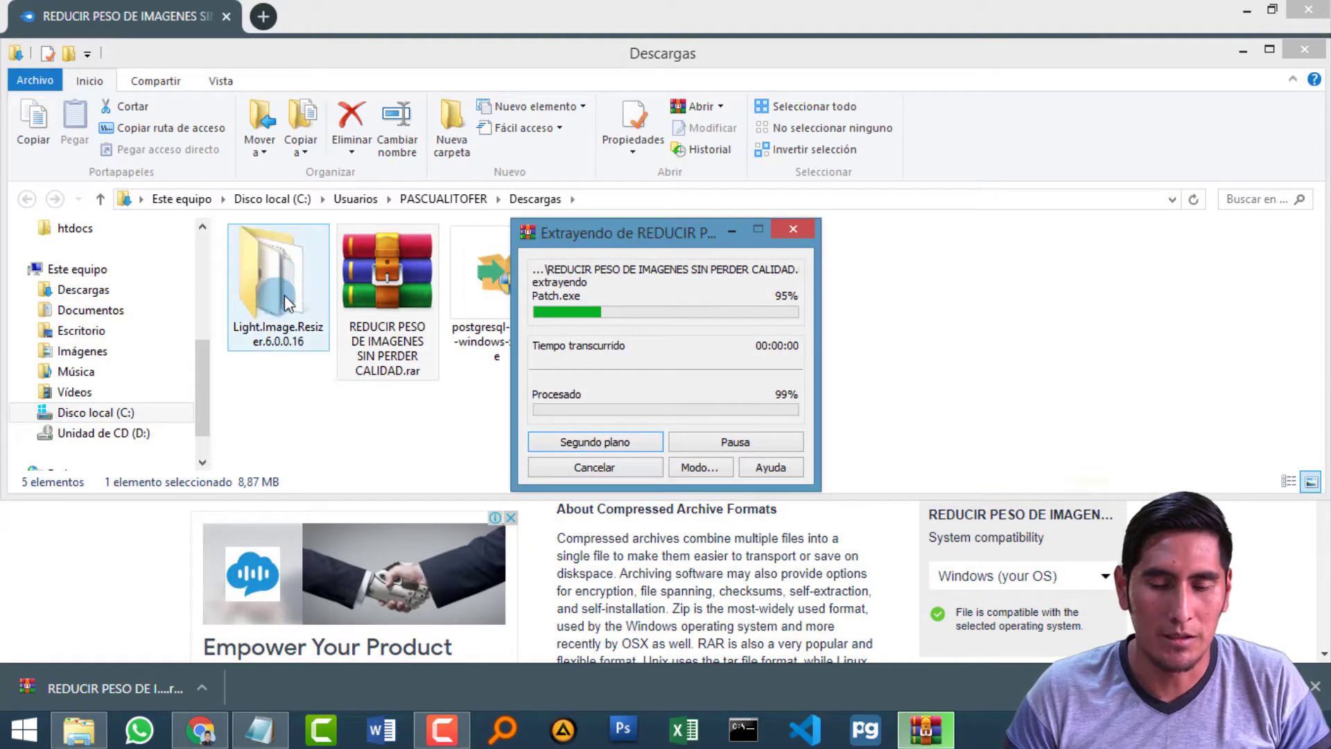
double_click(274, 297)
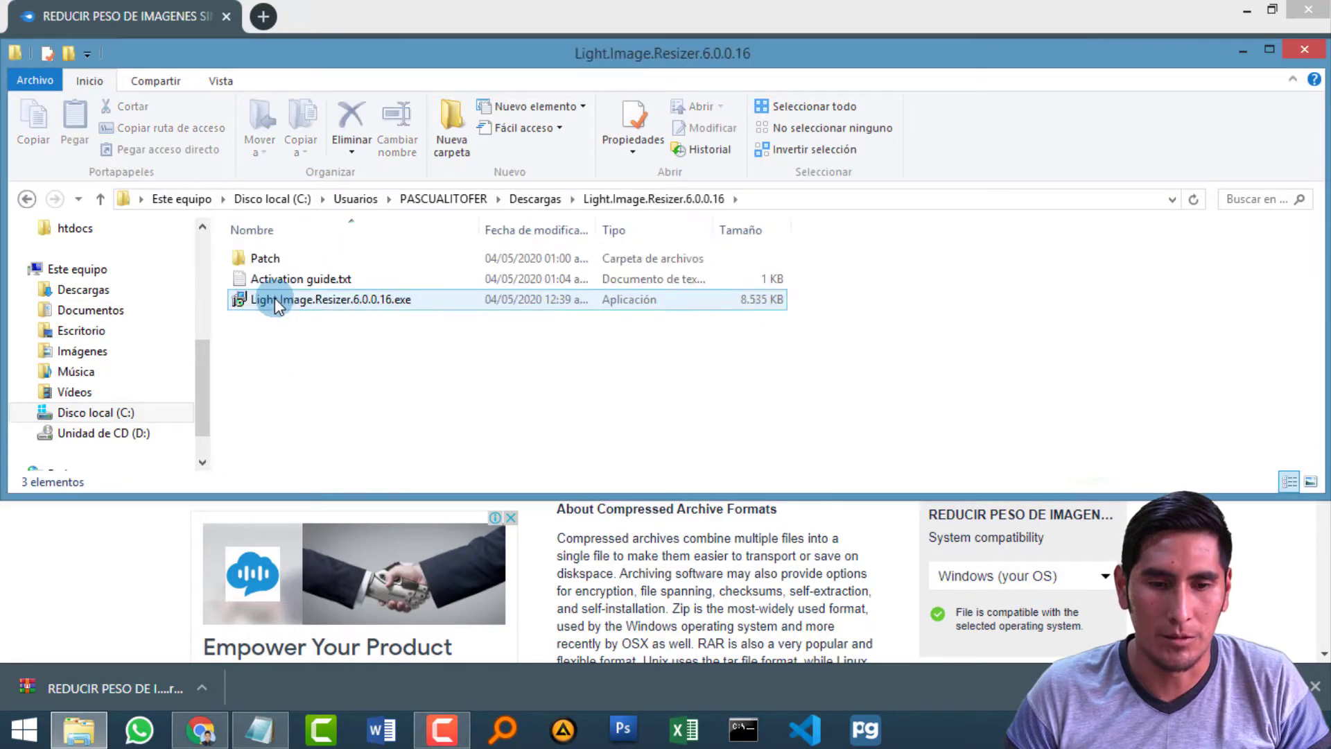
right_click(321, 298)
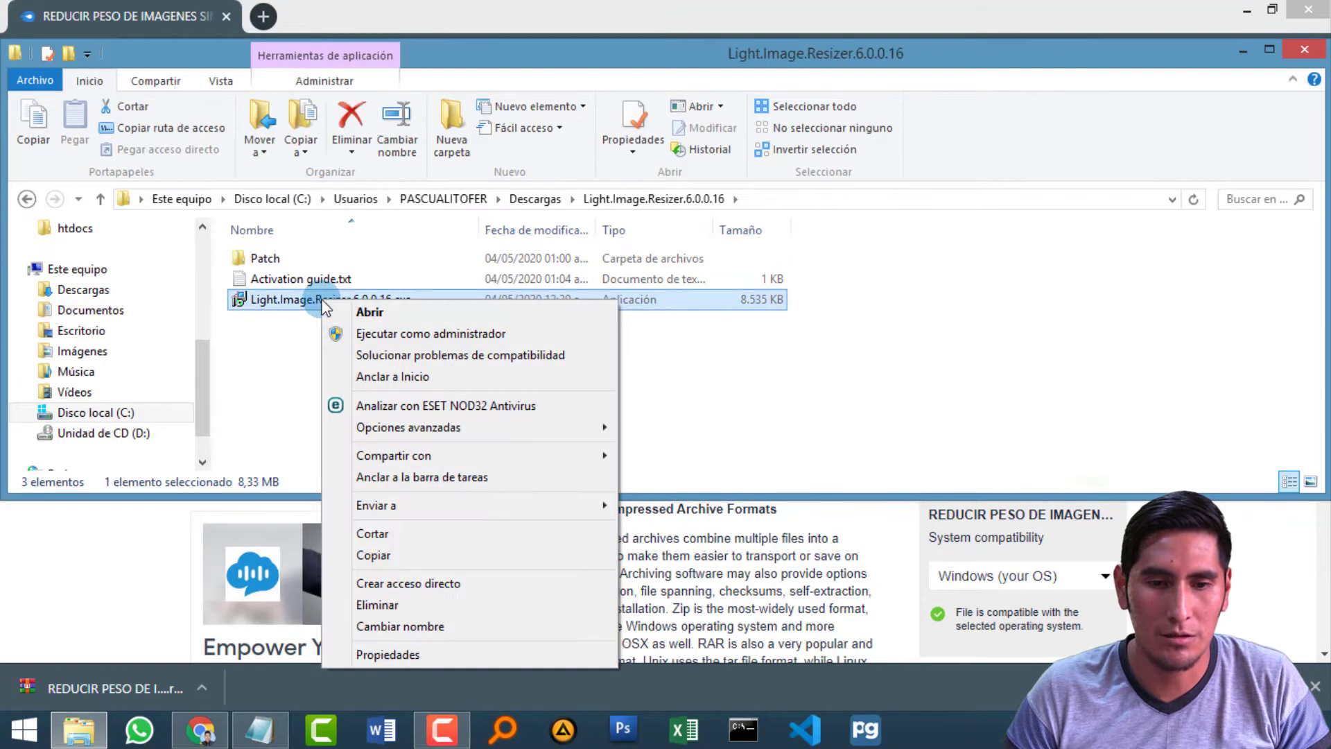
left_click(373, 336)
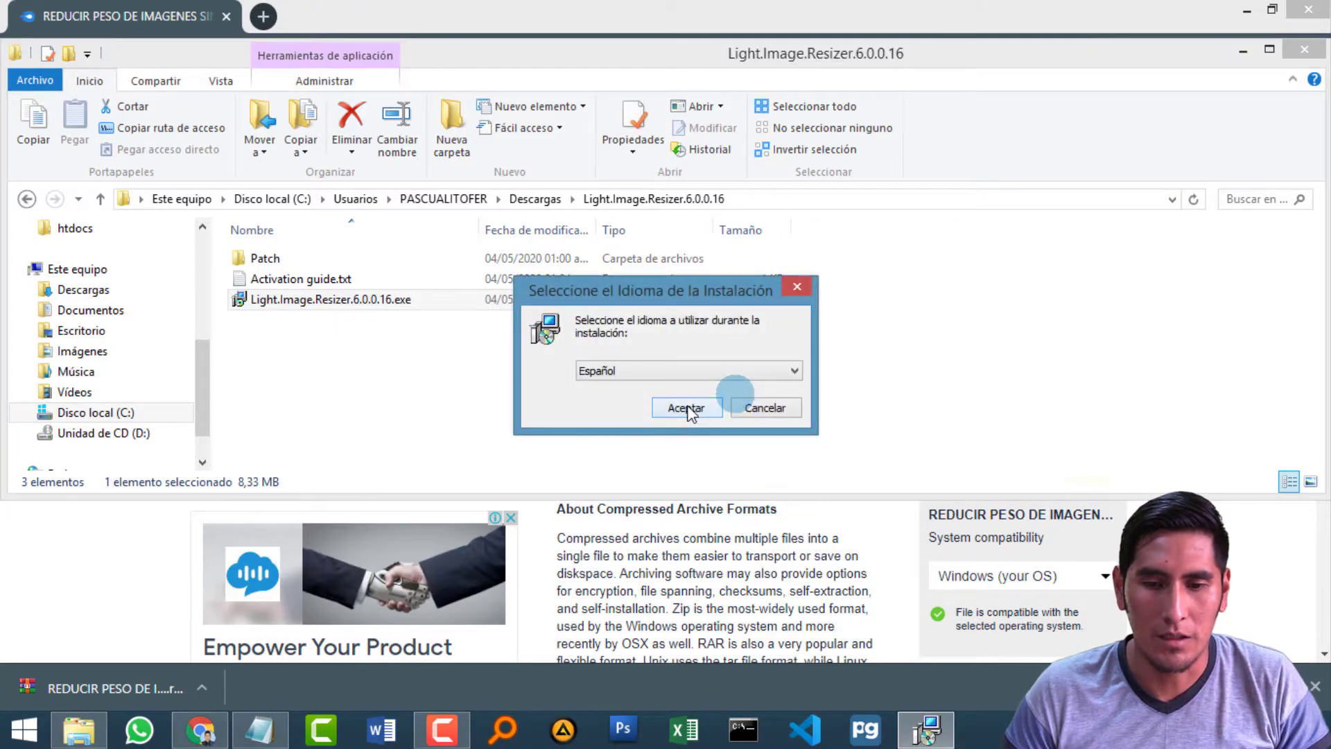
left_click(690, 409)
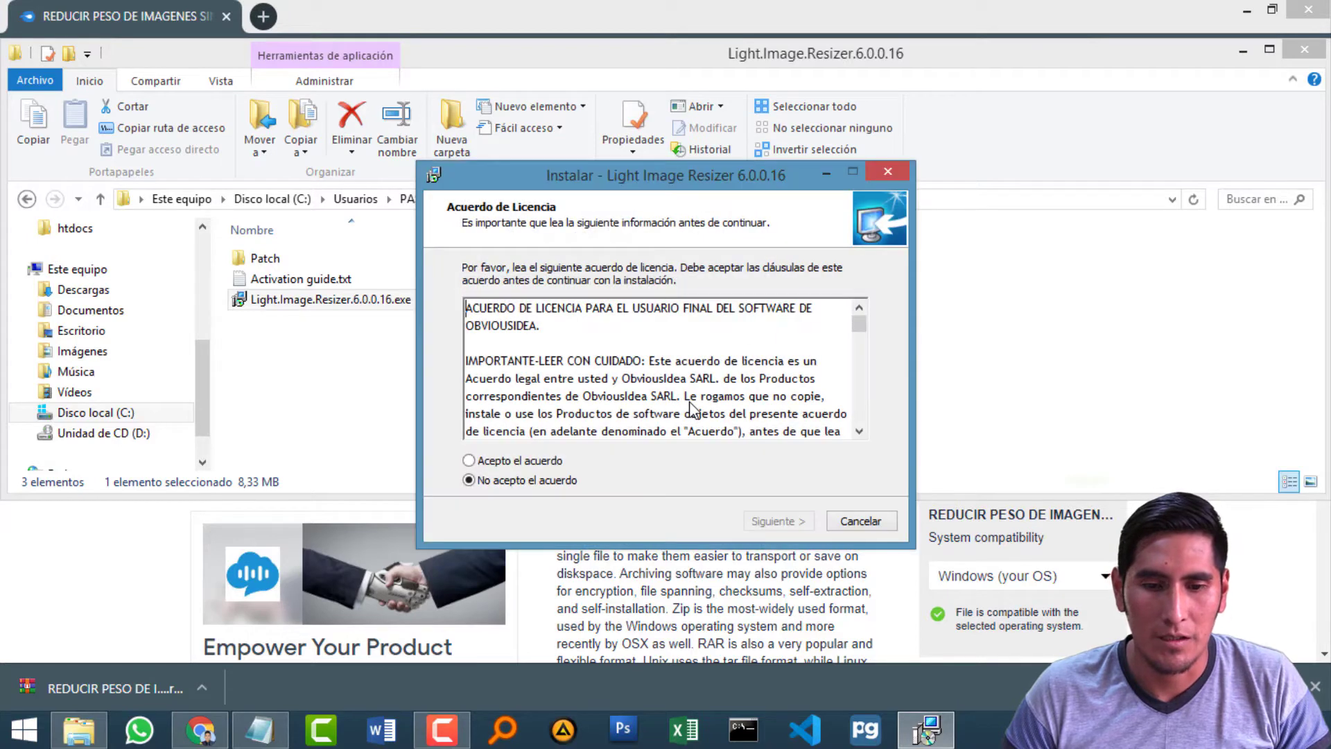
Accept the licence agreement and install Light Image Resizer 6 into its existing default folder, keeping all additional tasks.
left_click(520, 464)
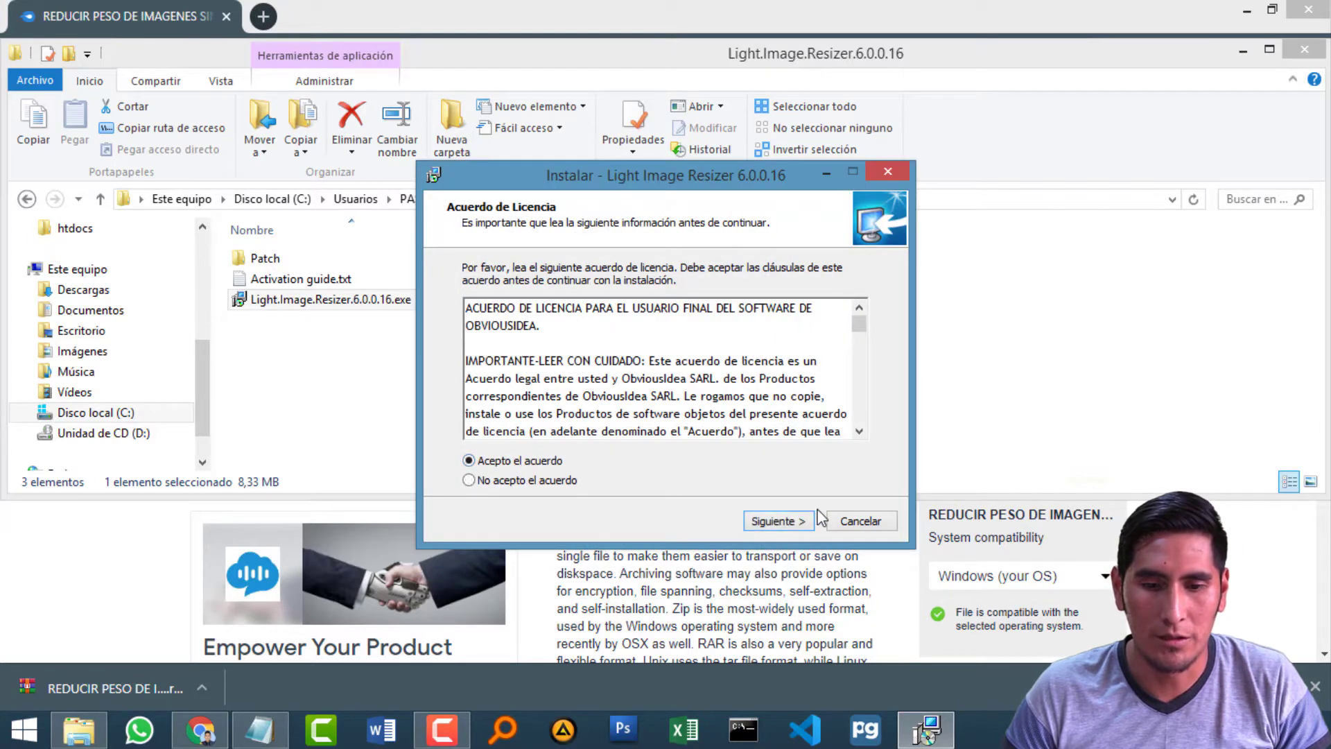
left_click(775, 523)
left_click(775, 523)
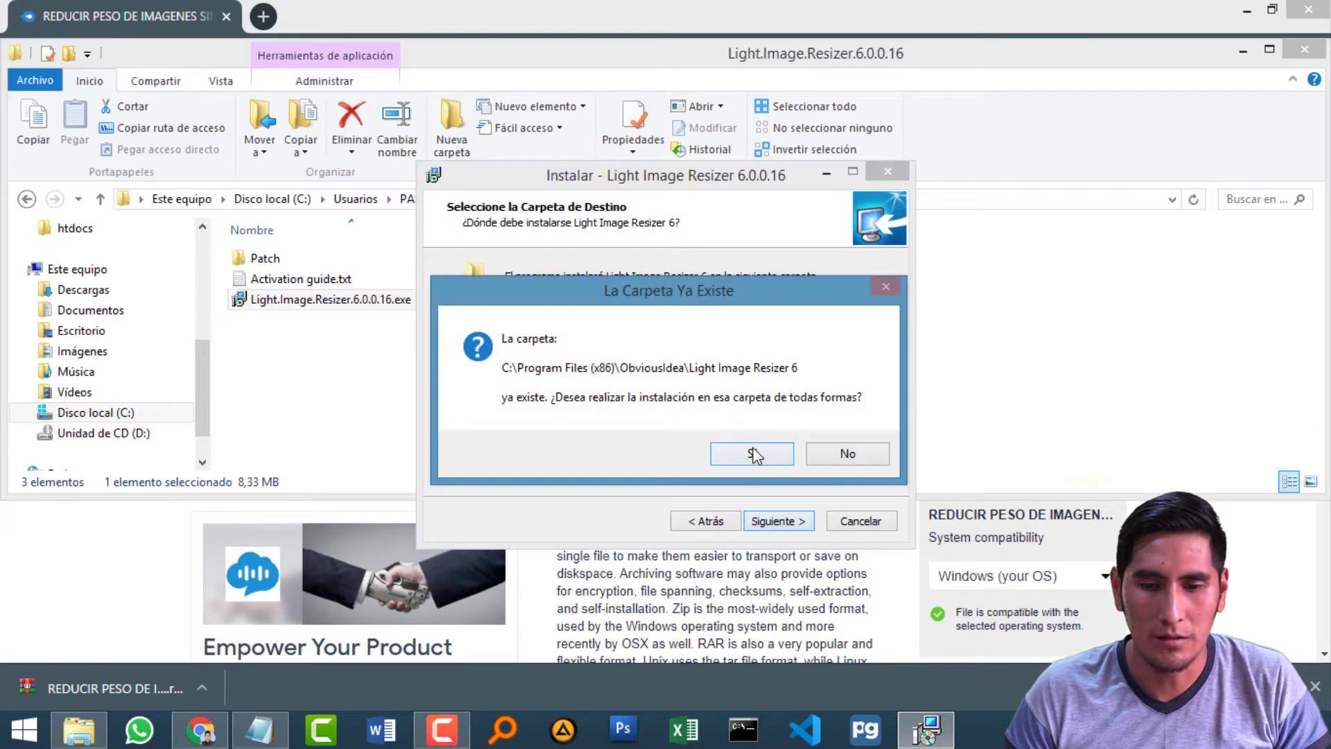
left_click(752, 454)
left_click(775, 523)
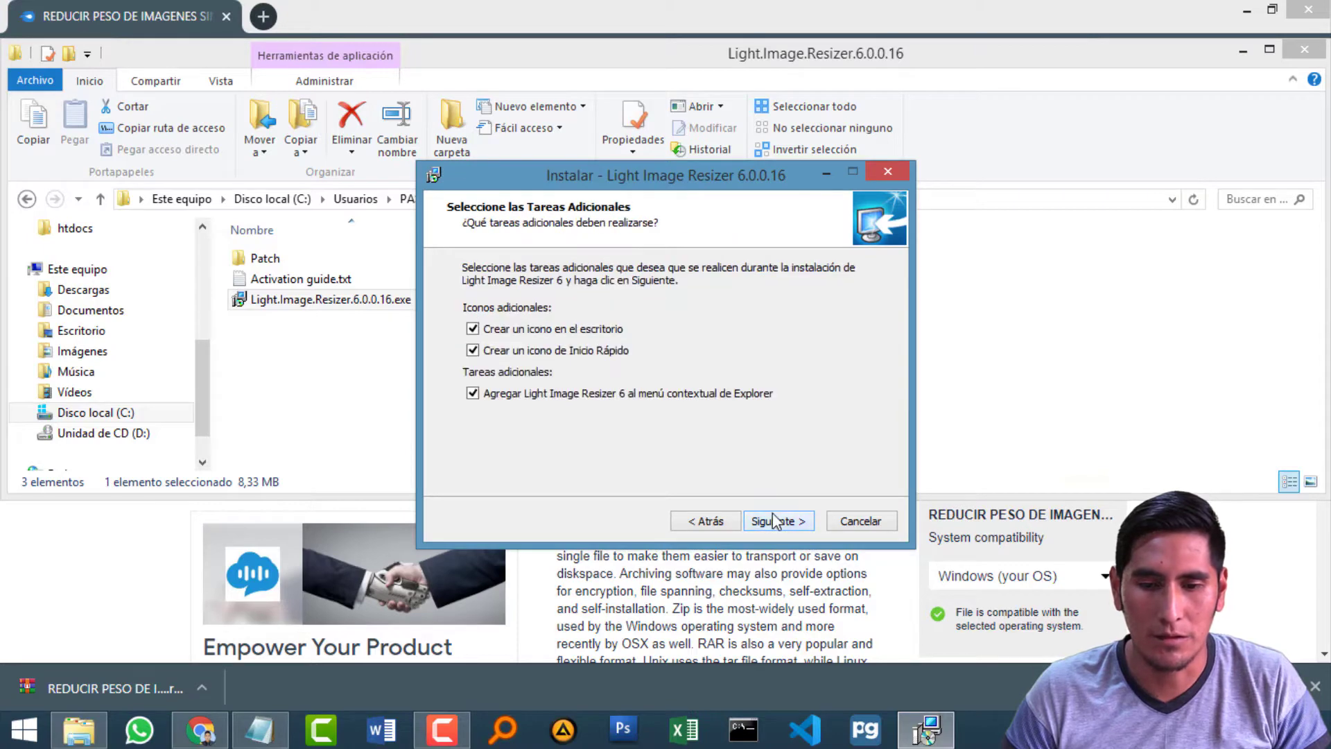
left_click(776, 523)
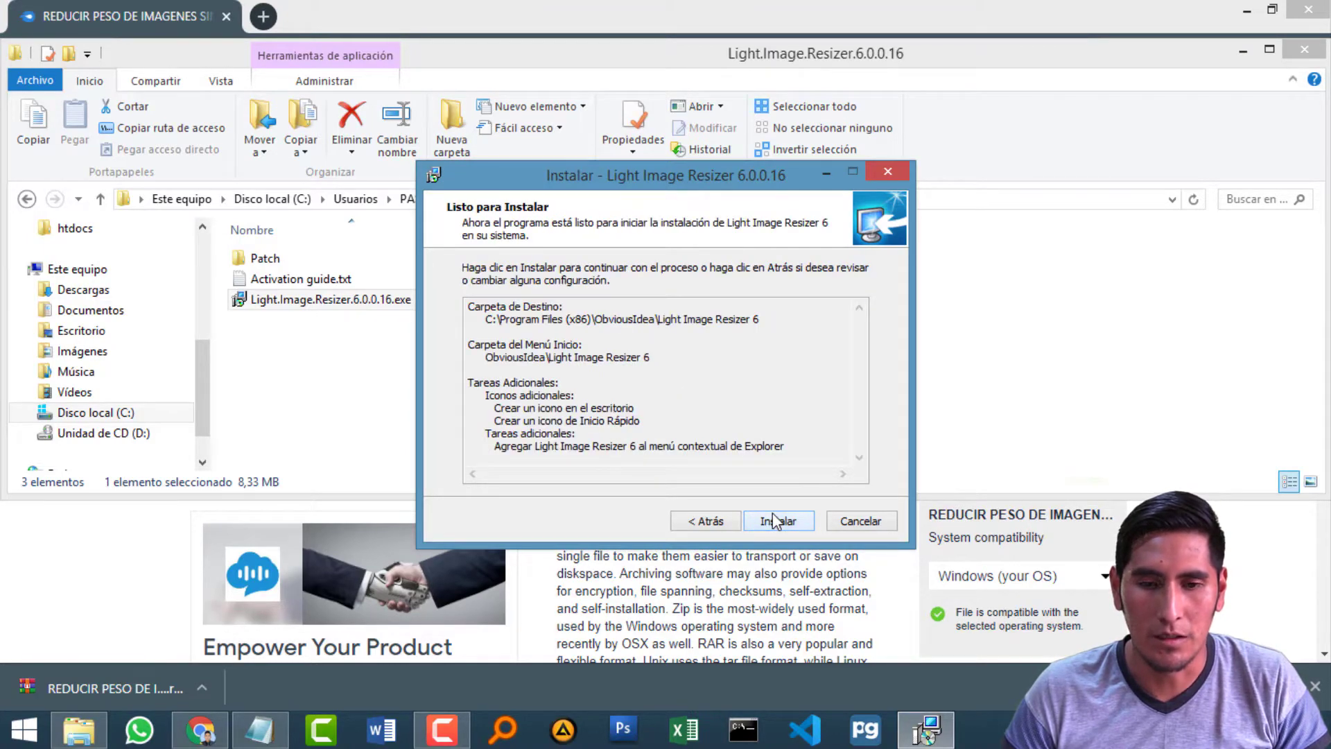
left_click(775, 521)
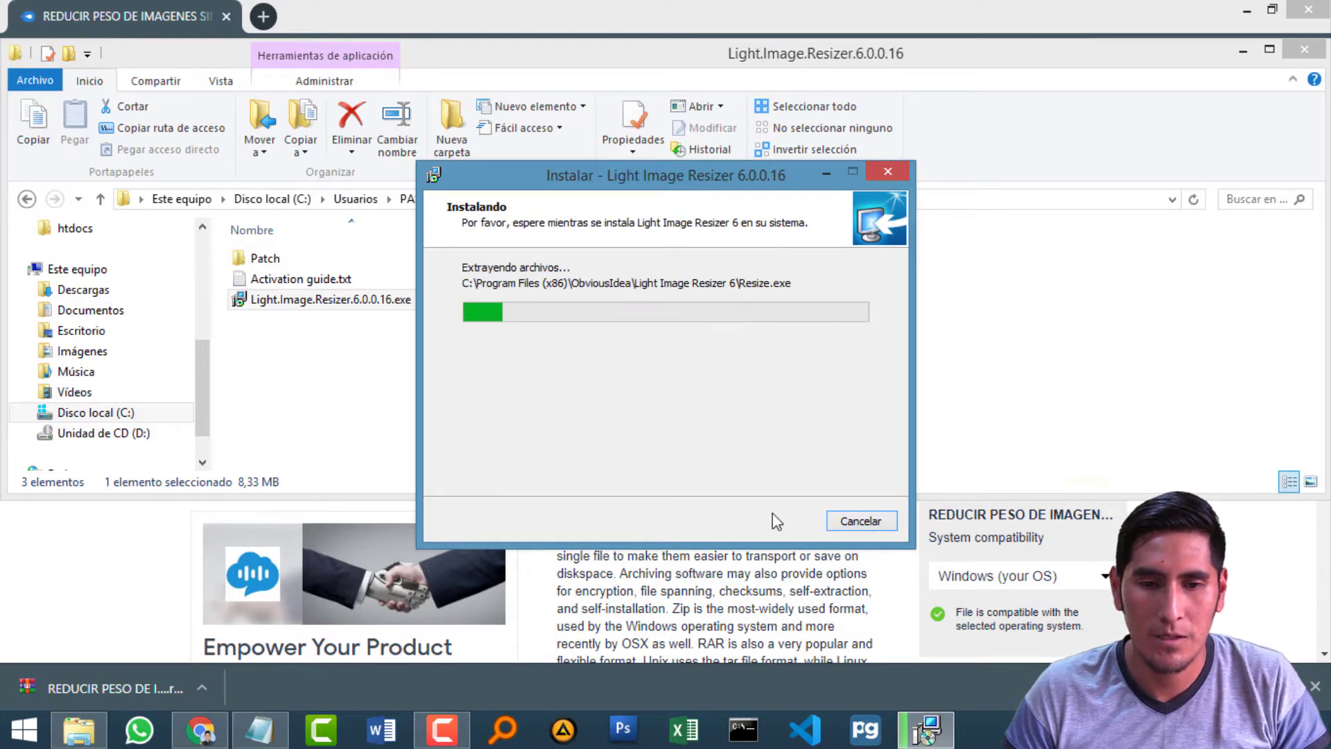
Copy Patch.exe from the Patch folder inside the extracted Light.Image.Resizer.6.0.0.16 folder.
double_click(256, 259)
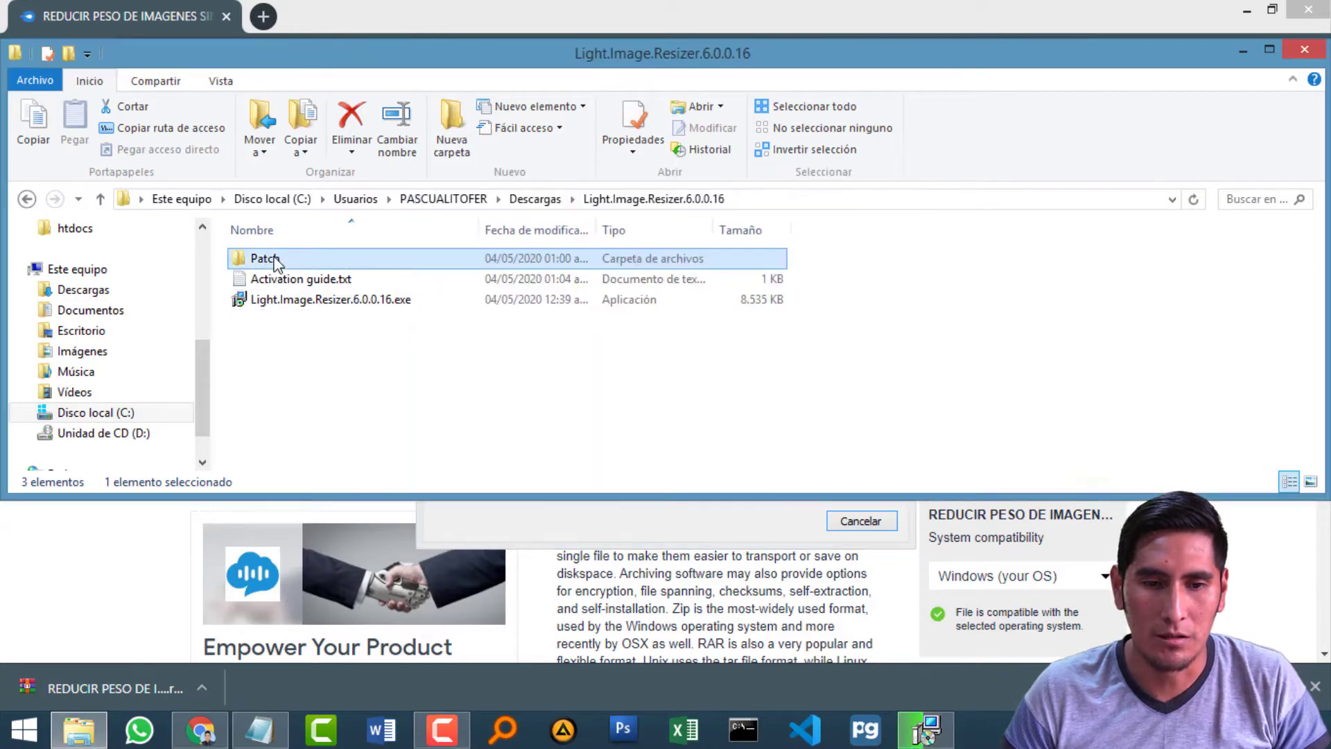
right_click(264, 267)
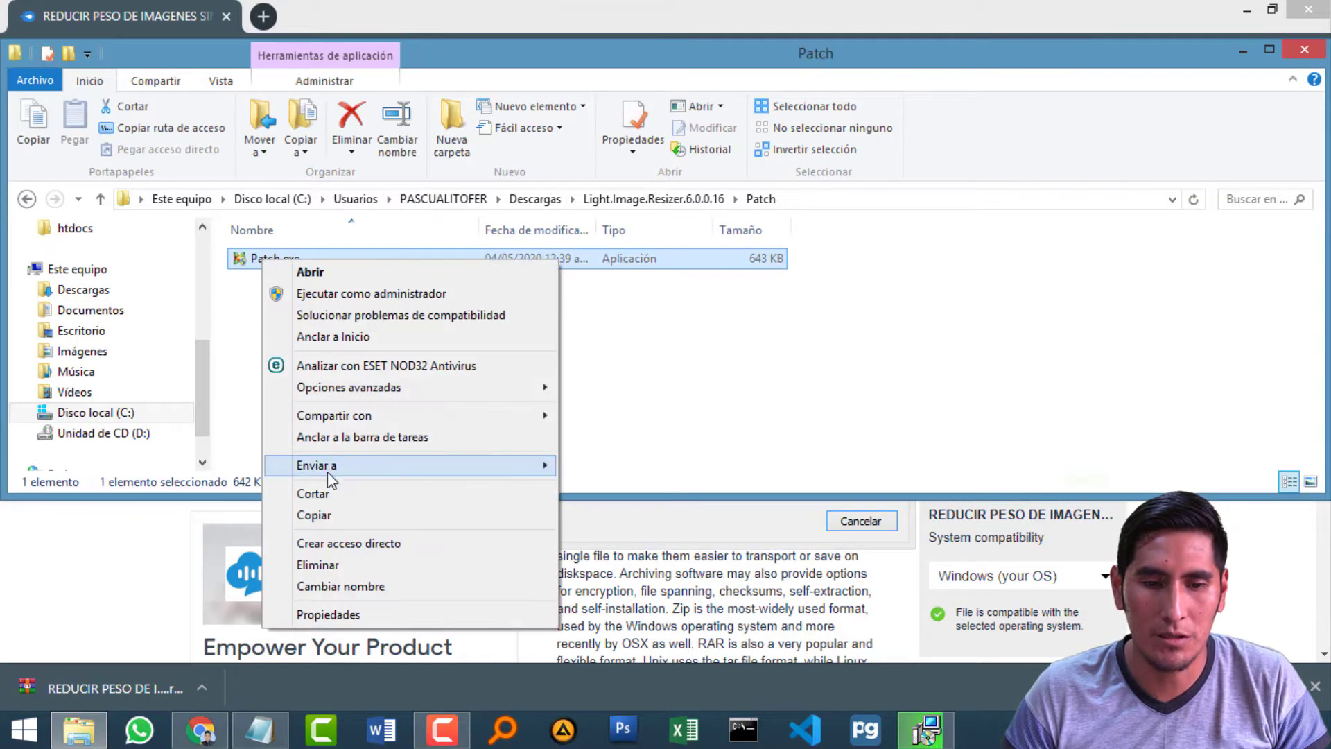
left_click(321, 514)
Move the setup window aside and minimize the browser and Patch folder windows to expose the desktop icons.
double_click(927, 59)
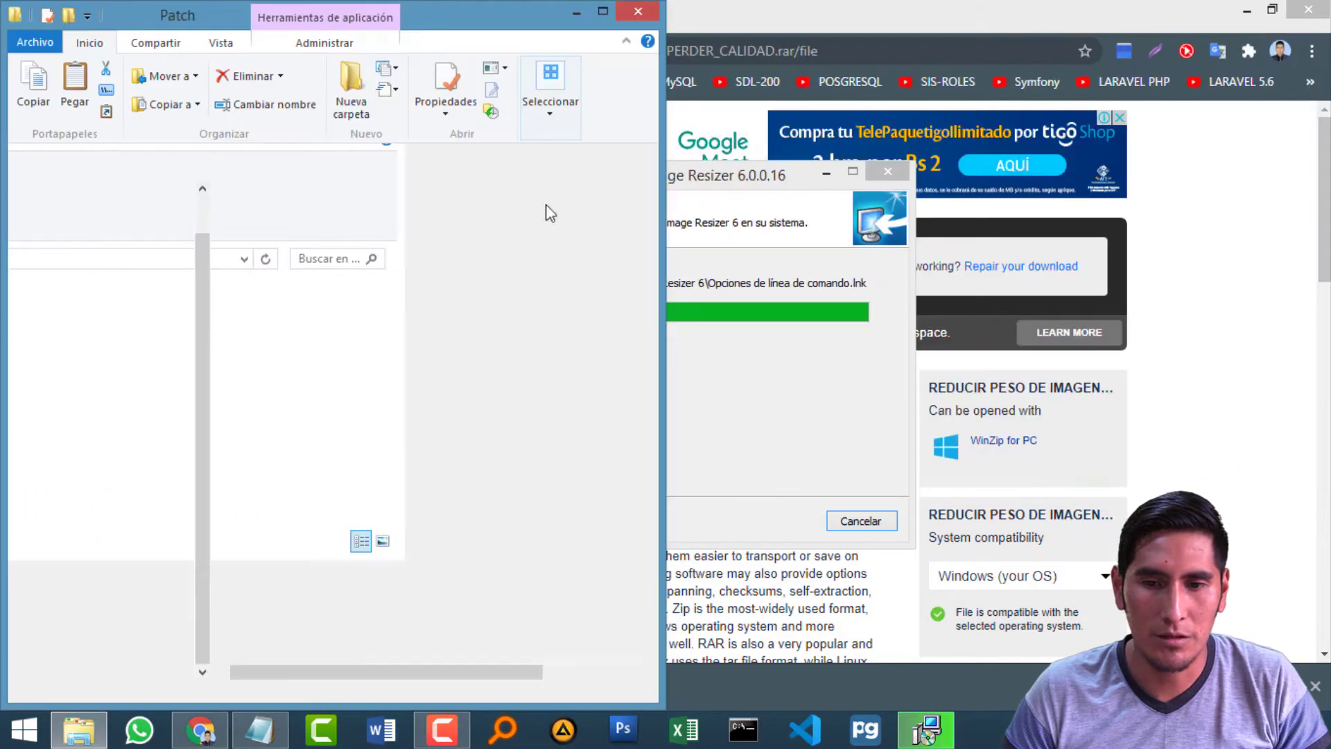
left_click(797, 305)
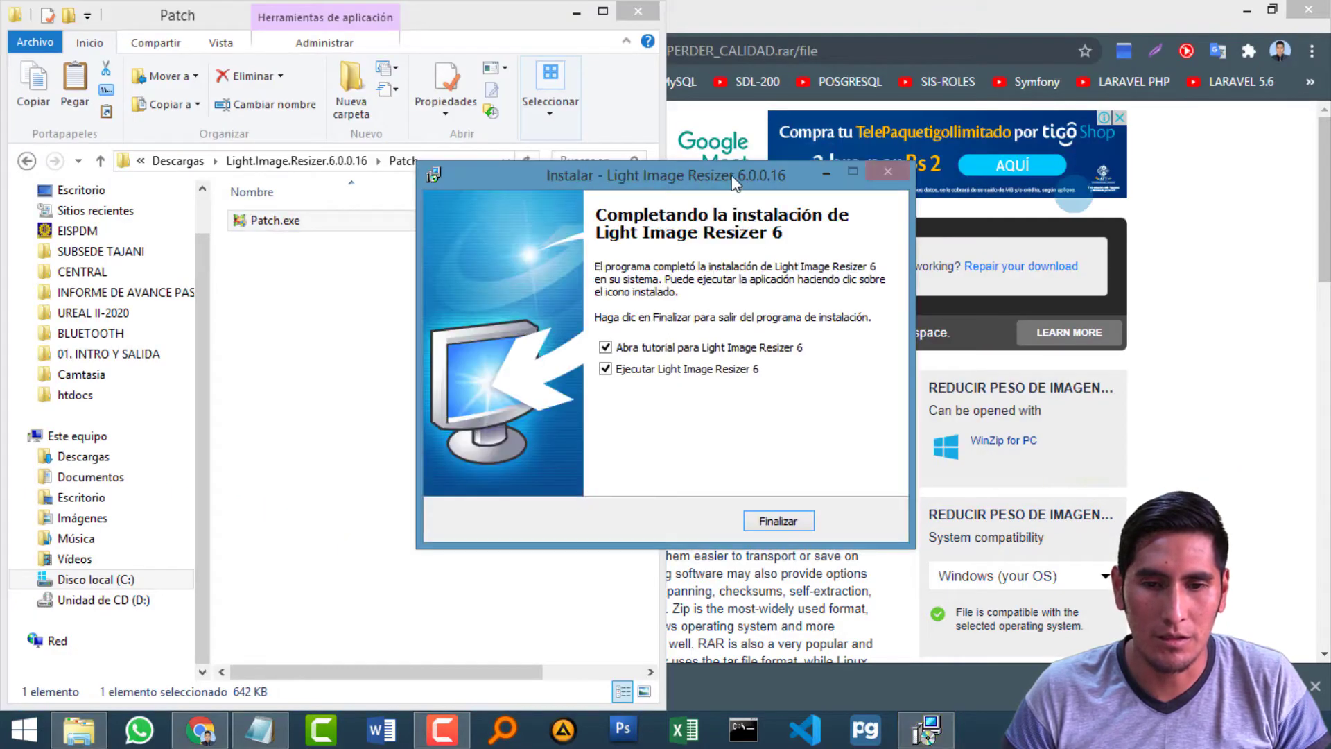
left_click_drag(737, 179, 1104, 162)
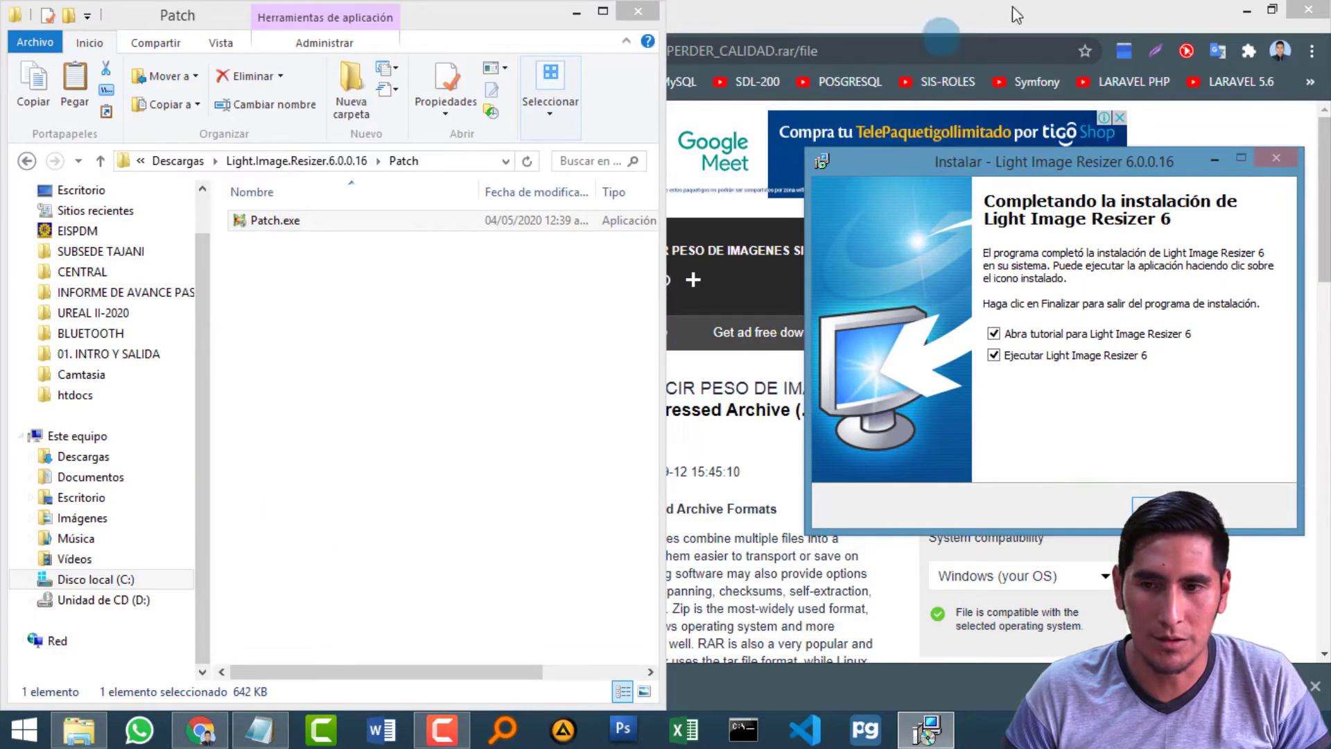
left_click(1246, 17)
left_click(1246, 13)
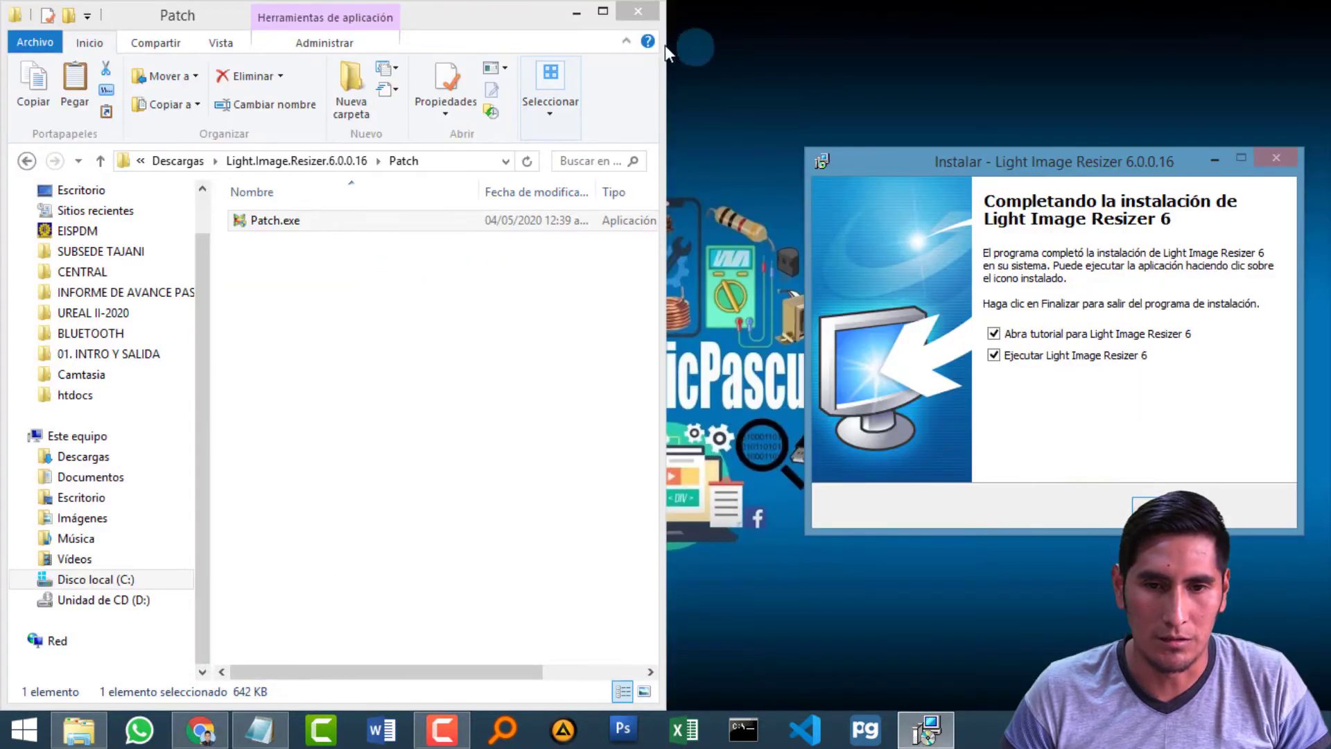
left_click(585, 13)
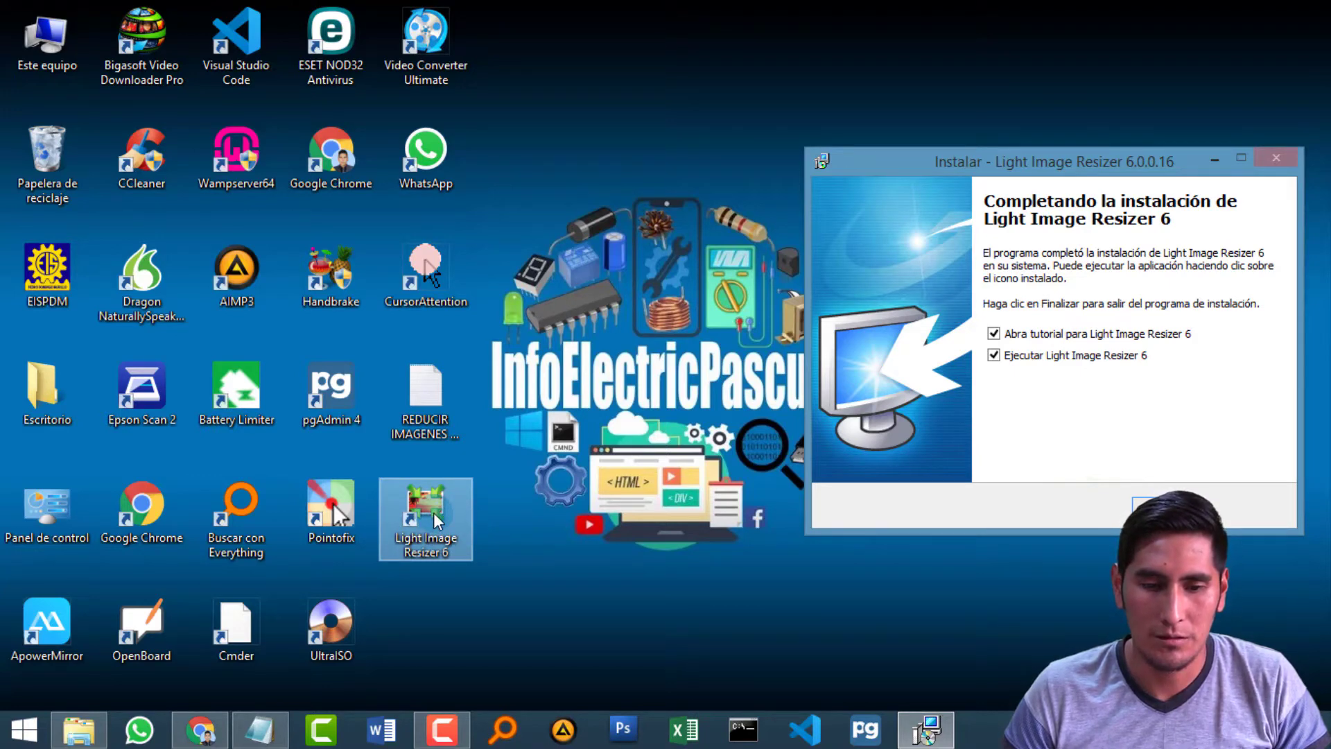
Open the file location of the Light Image Resizer 6 desktop shortcut and paste Patch.exe into that folder.
right_click(434, 513)
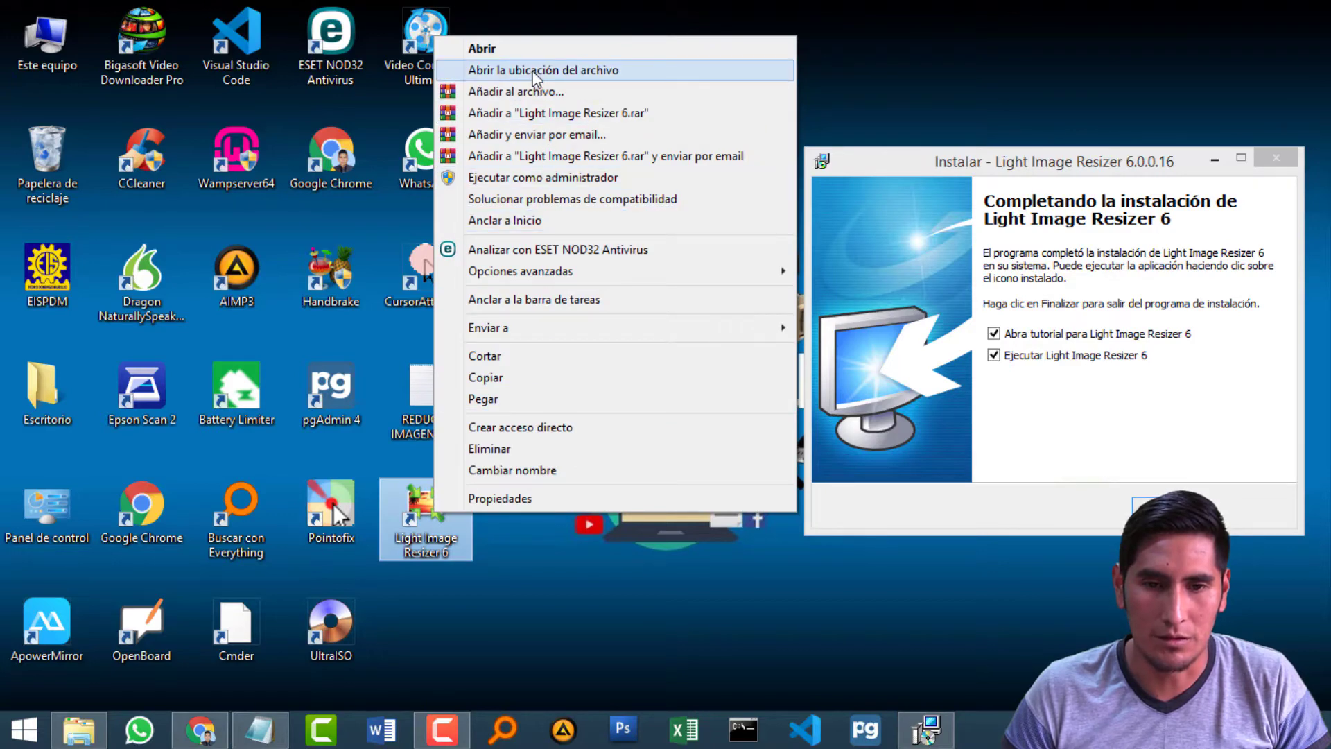
left_click(534, 72)
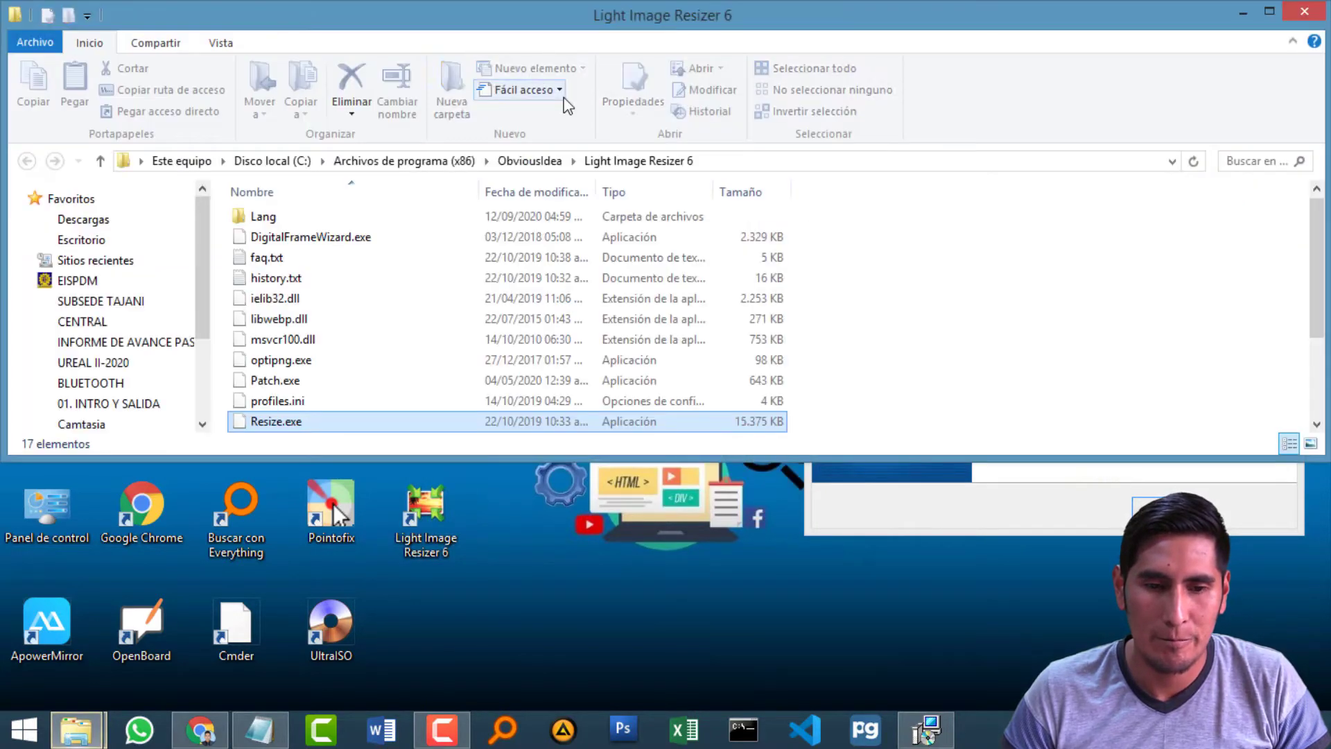
right_click(865, 362)
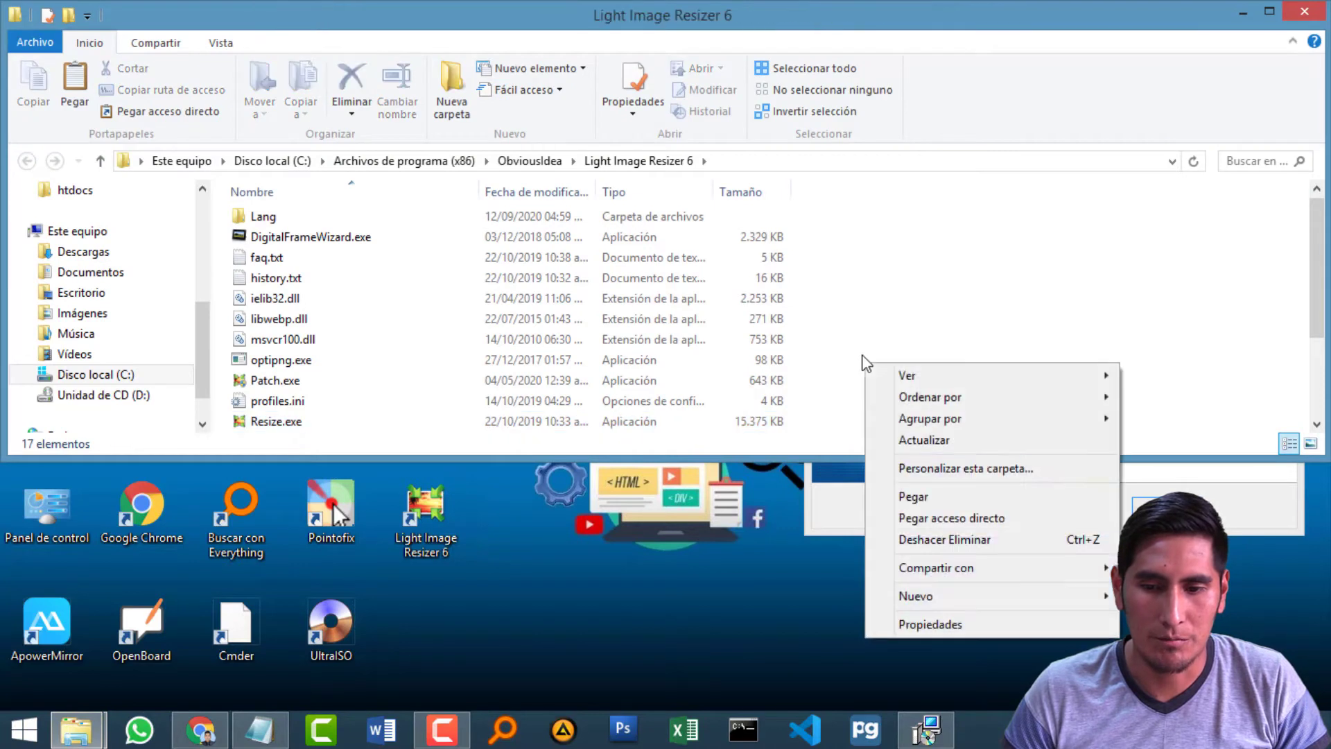
left_click(925, 498)
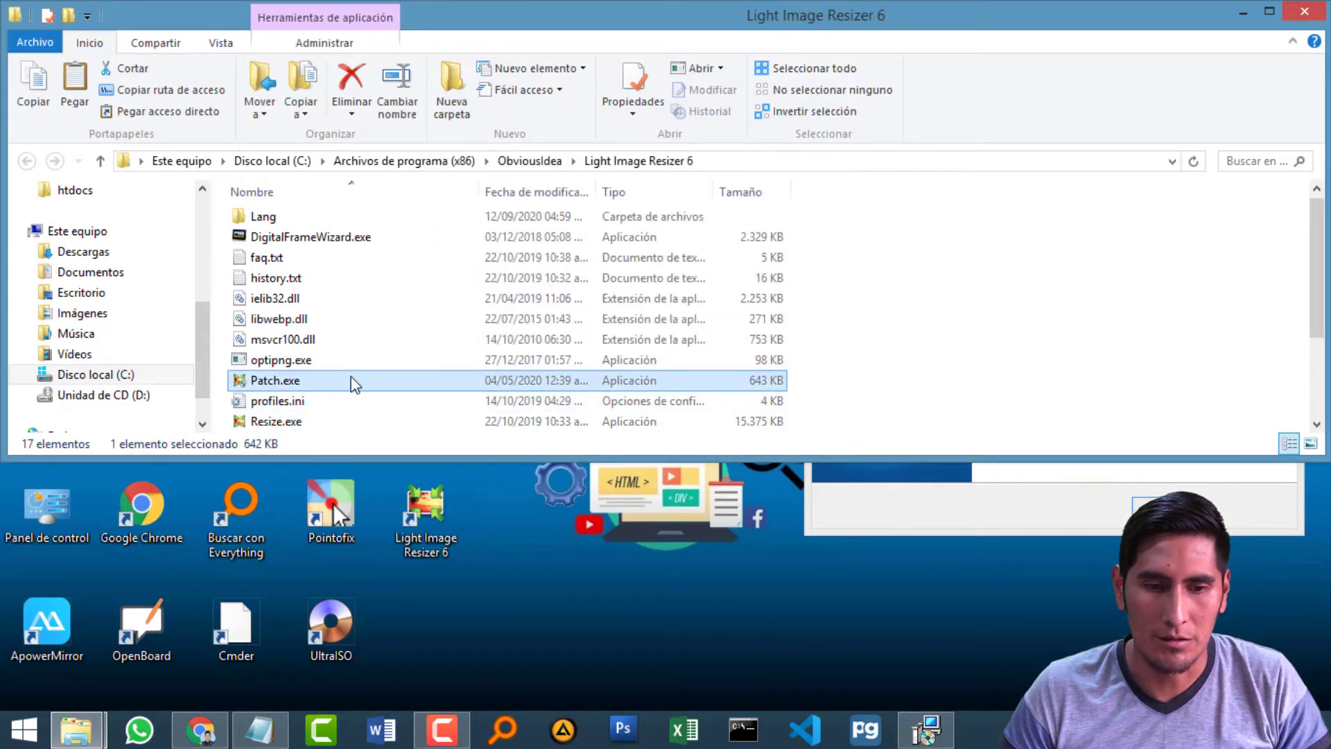
Run Patch.exe as administrator from the Light Image Resizer 6 program folder and apply the patch.
right_click(275, 381)
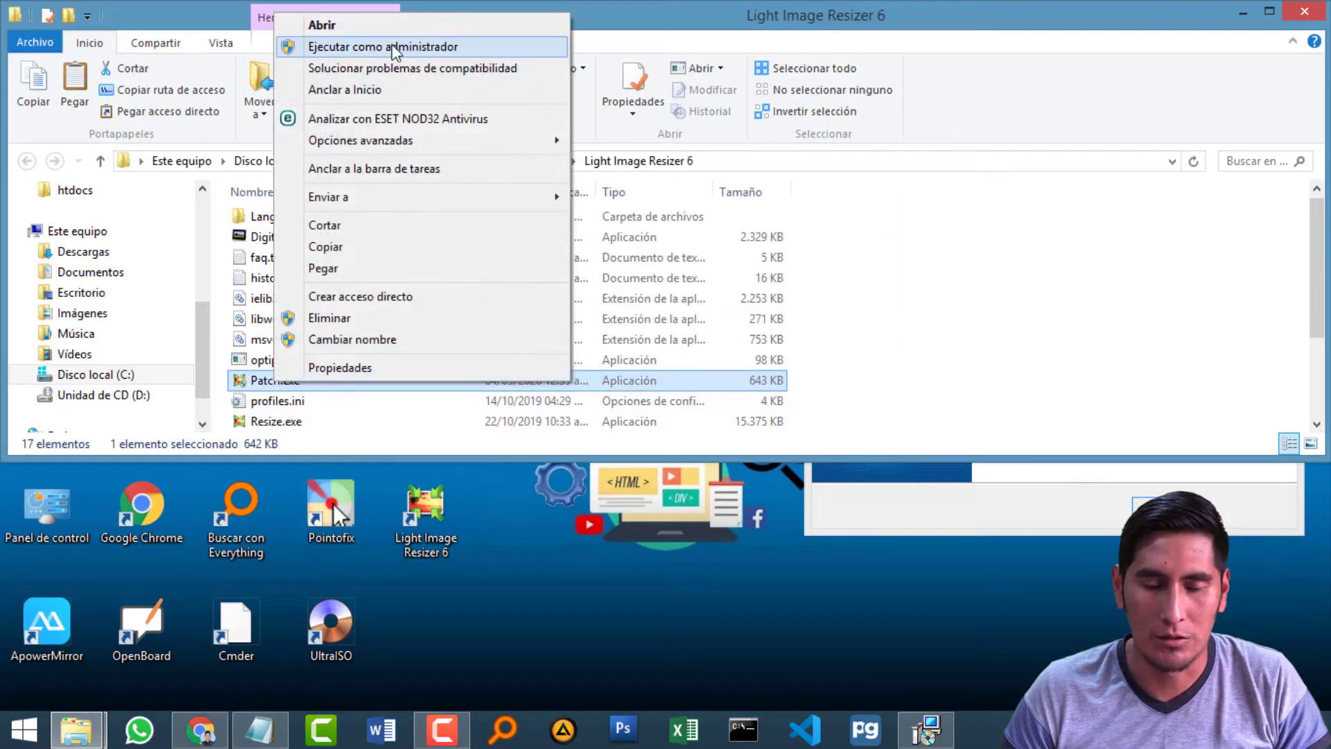
left_click(416, 44)
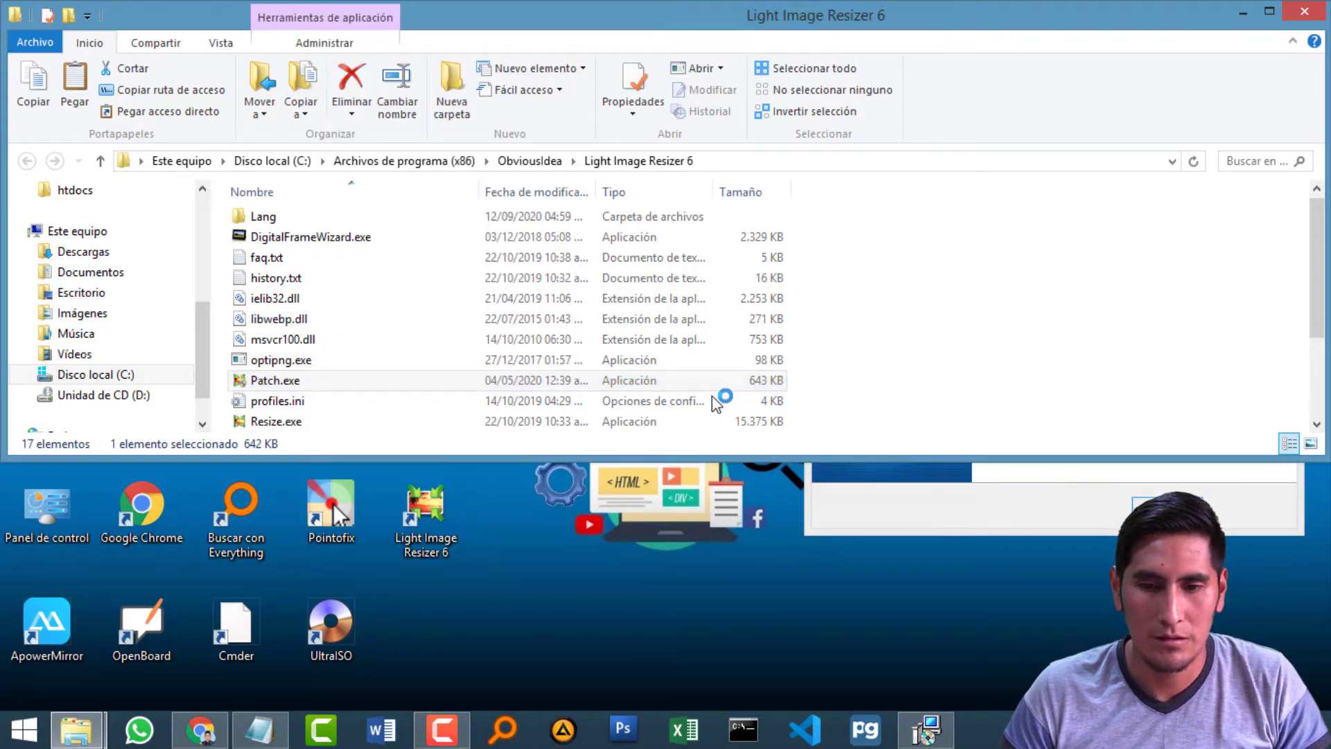
left_click(883, 510)
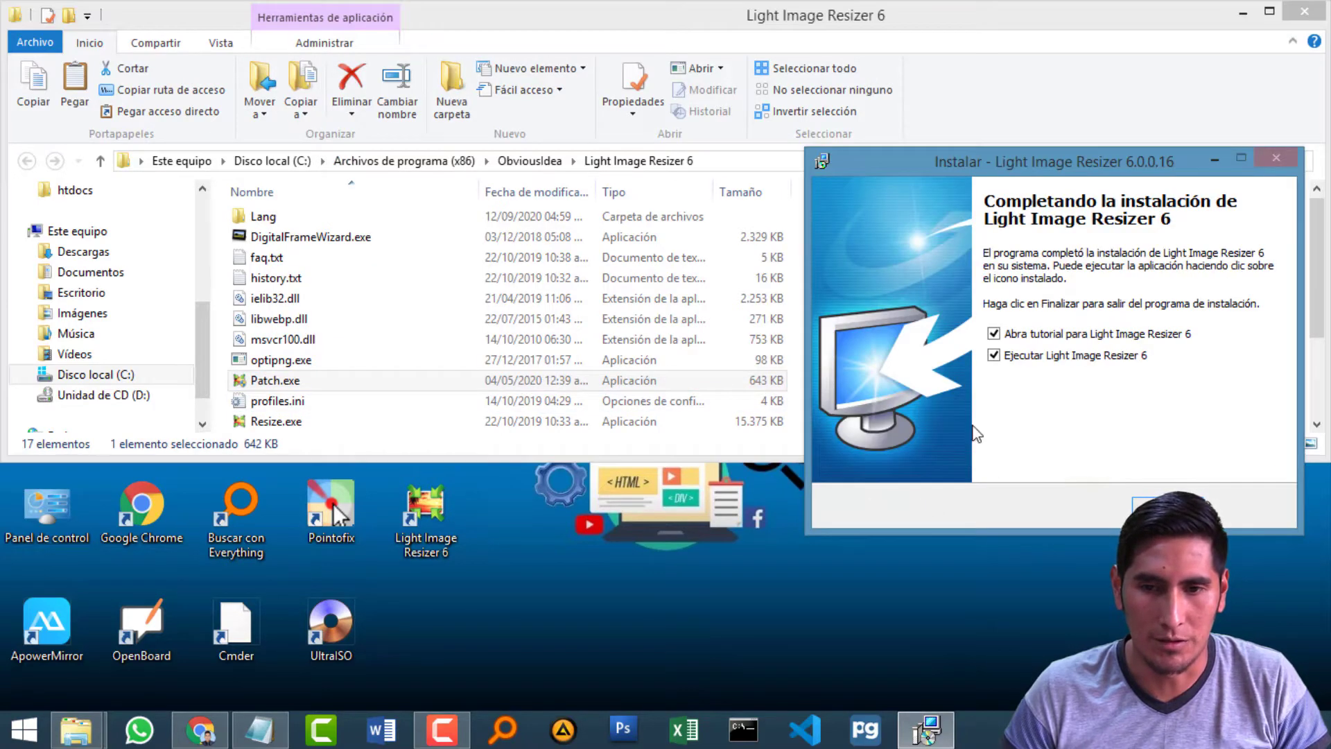
left_click(1168, 507)
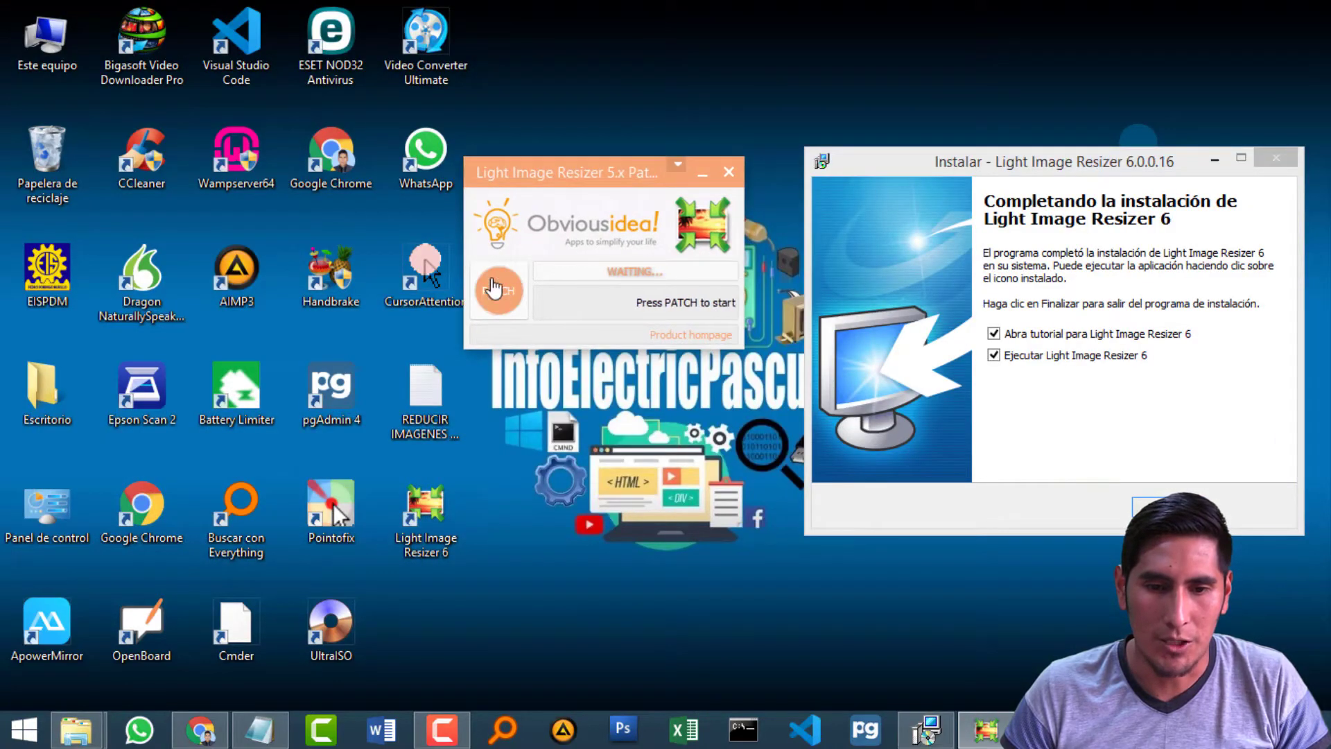
left_click(496, 291)
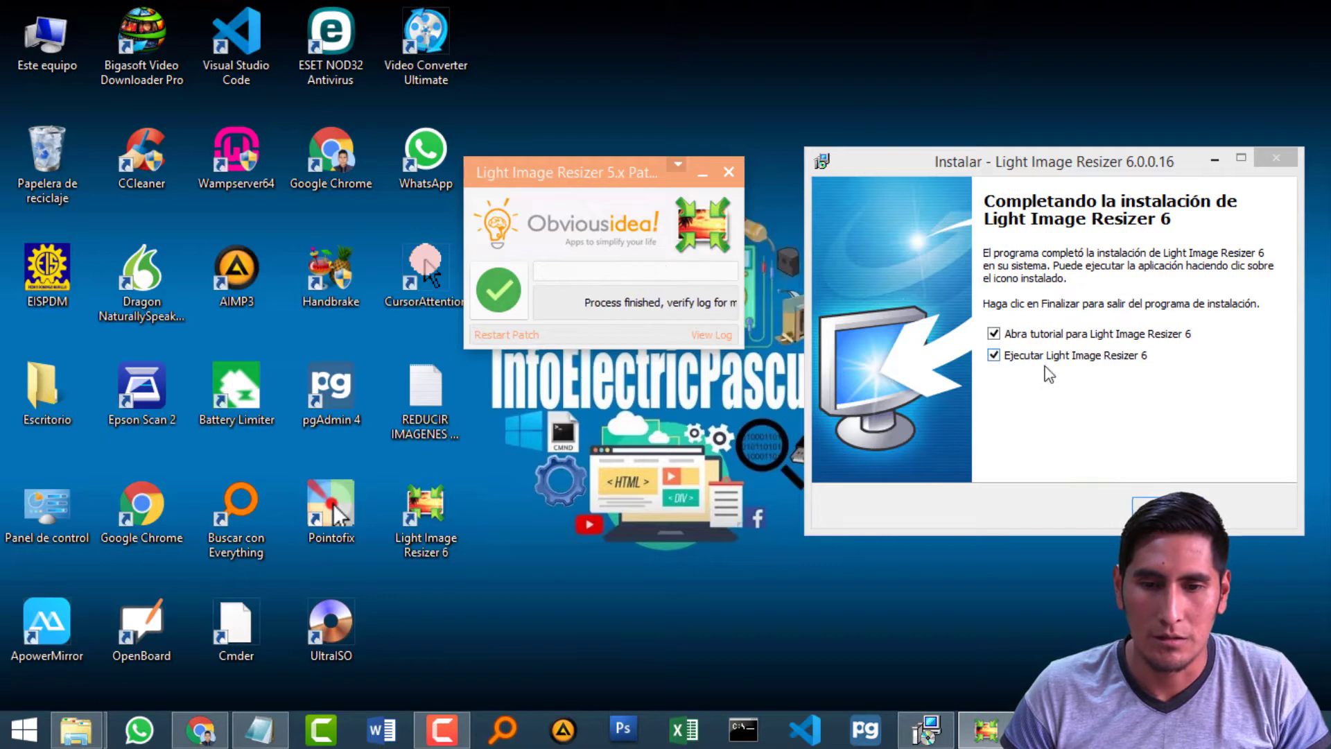
Close the patch window and finish the setup wizard without opening the tutorial, keeping the option to run the program.
left_click(729, 172)
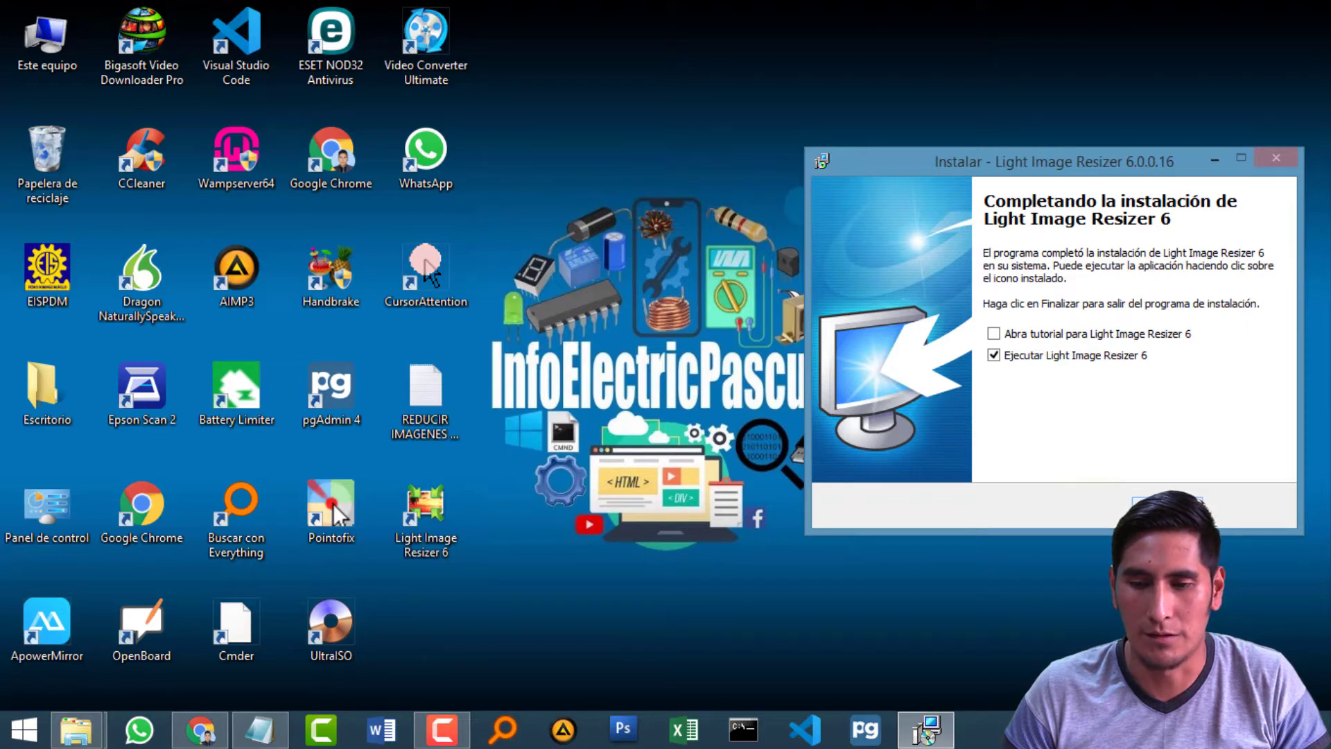
key("Return")
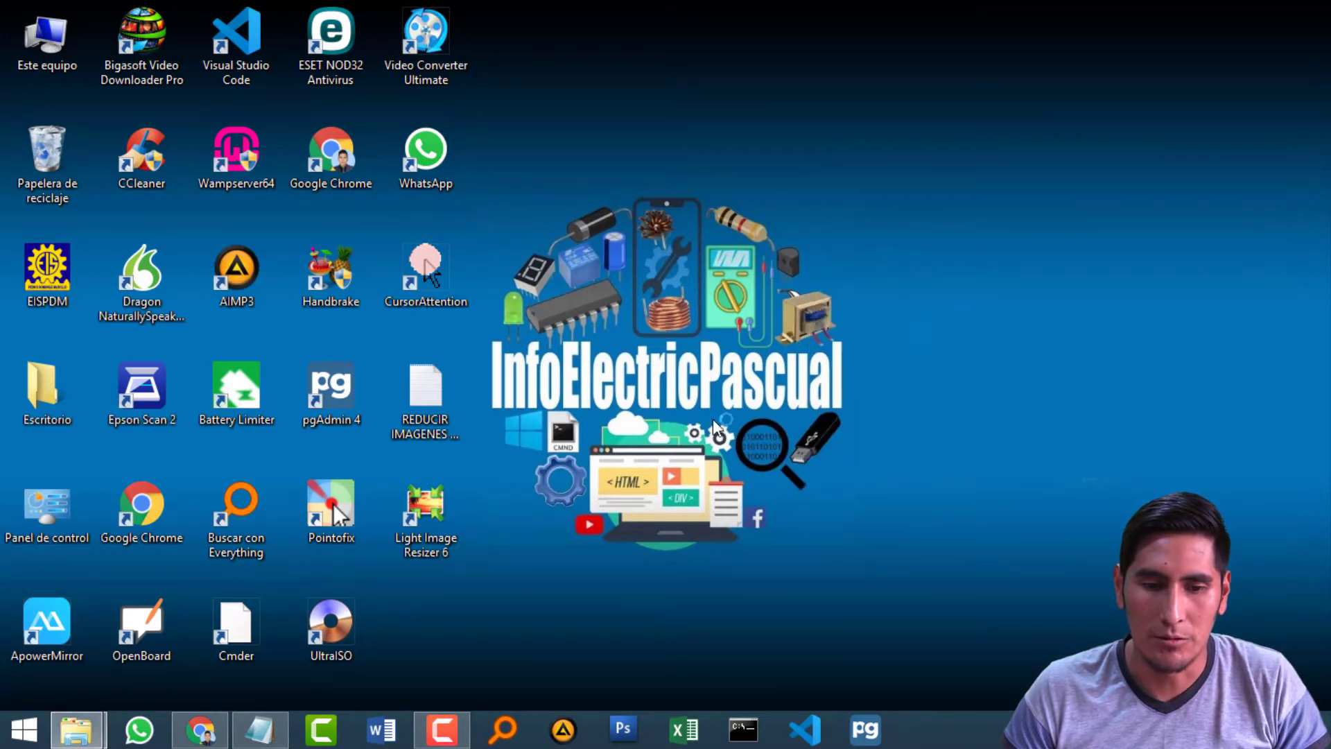
Run Light Image Resizer 6 as administrator from its desktop shortcut and snap its window to the right half of the screen.
right_click(404, 529)
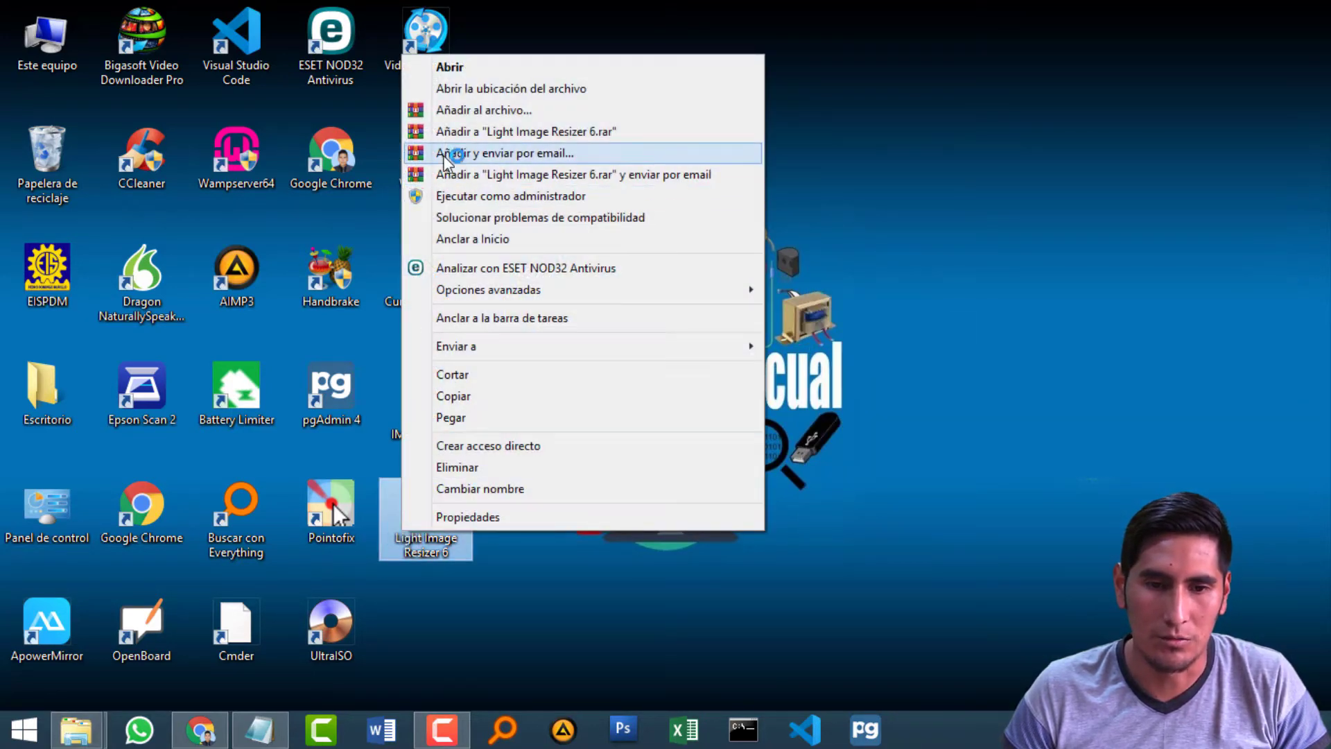
left_click(486, 198)
key("super+Right")
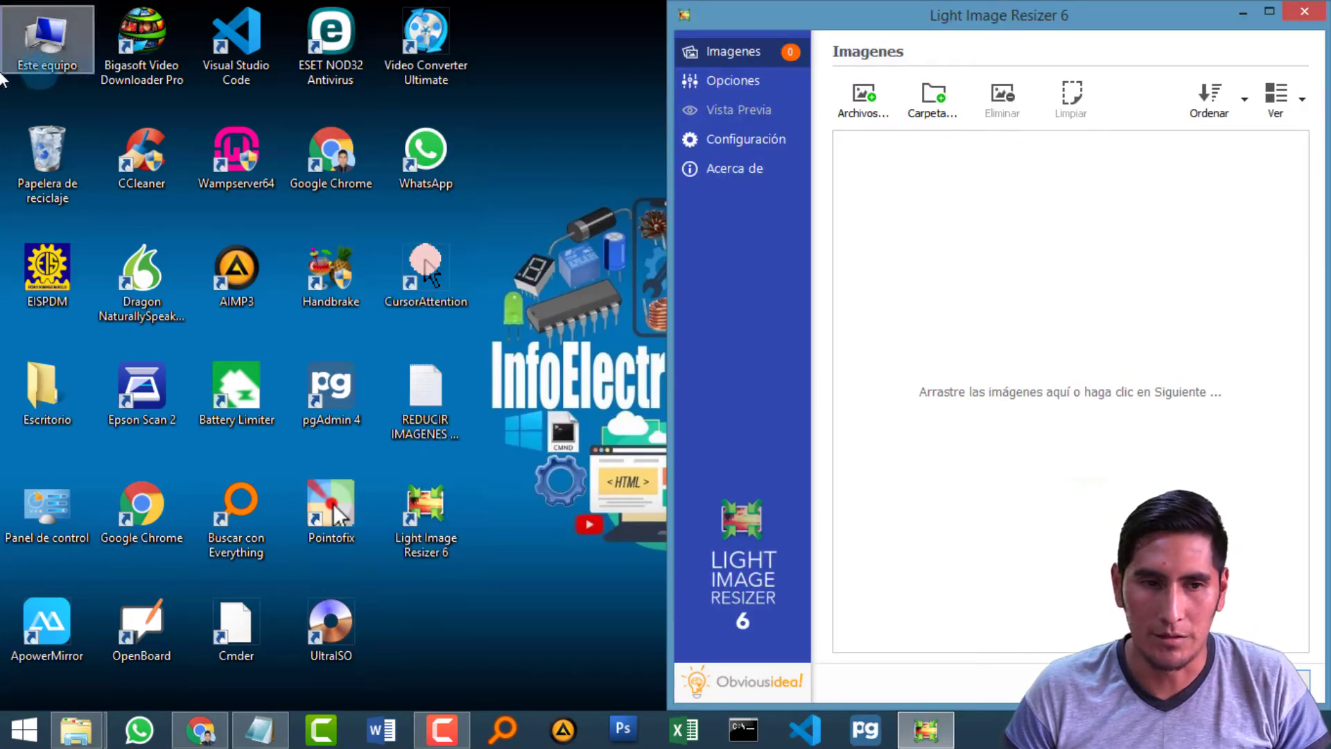
Open Este equipo, snap its window to the left half of the screen, and go to the Imágenes folder.
left_click(49, 64)
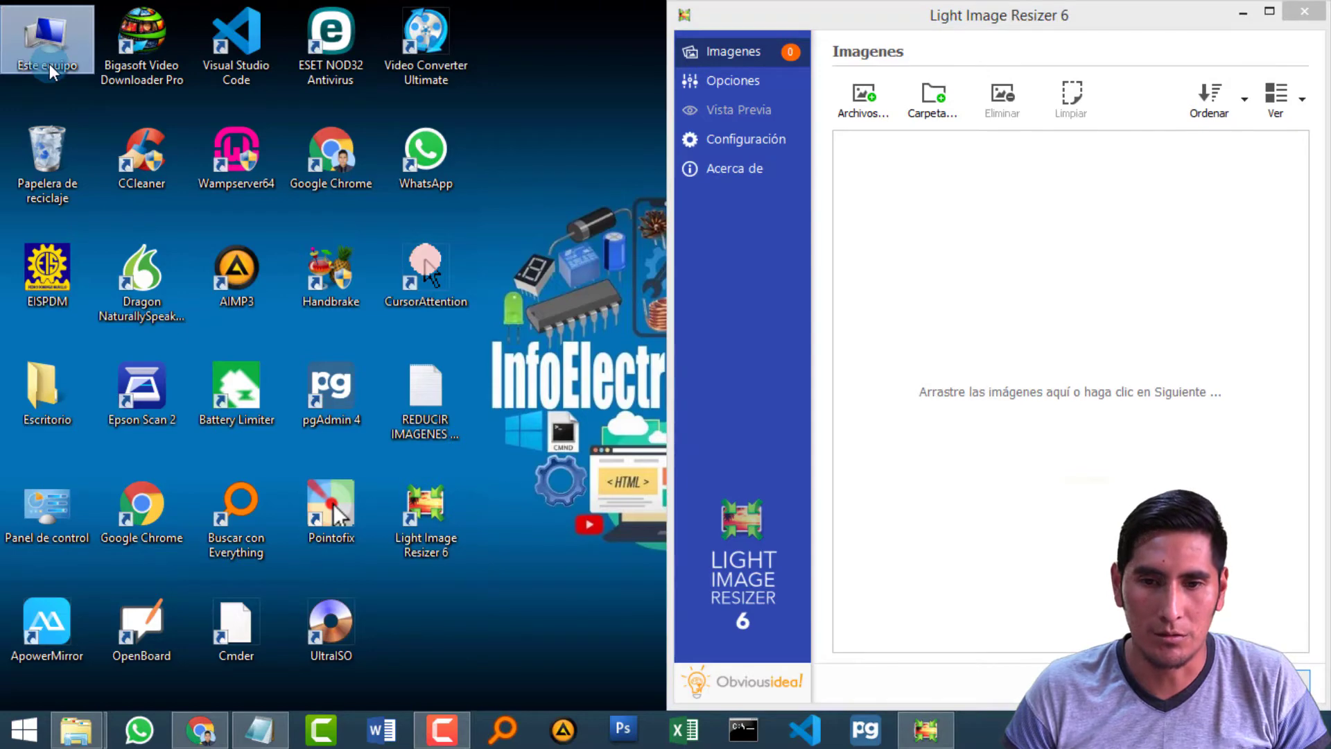
double_click(49, 64)
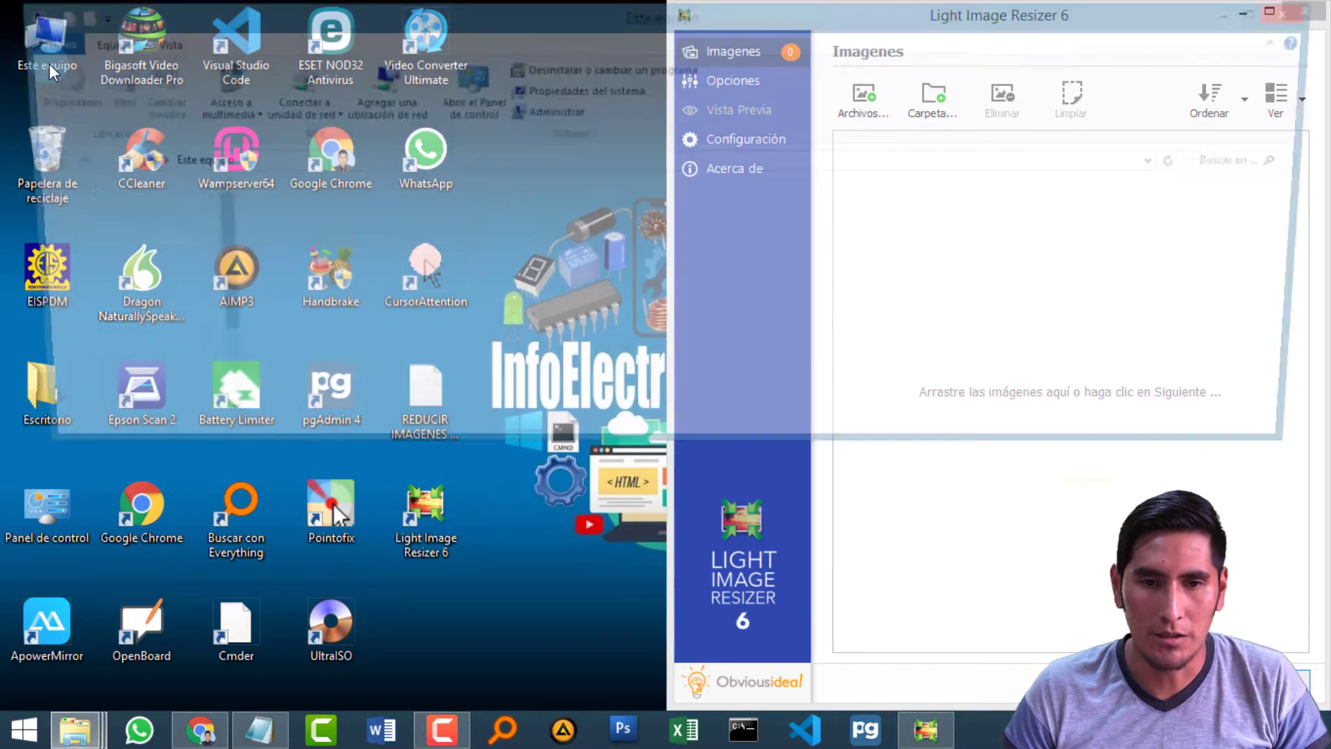
key("super+Left")
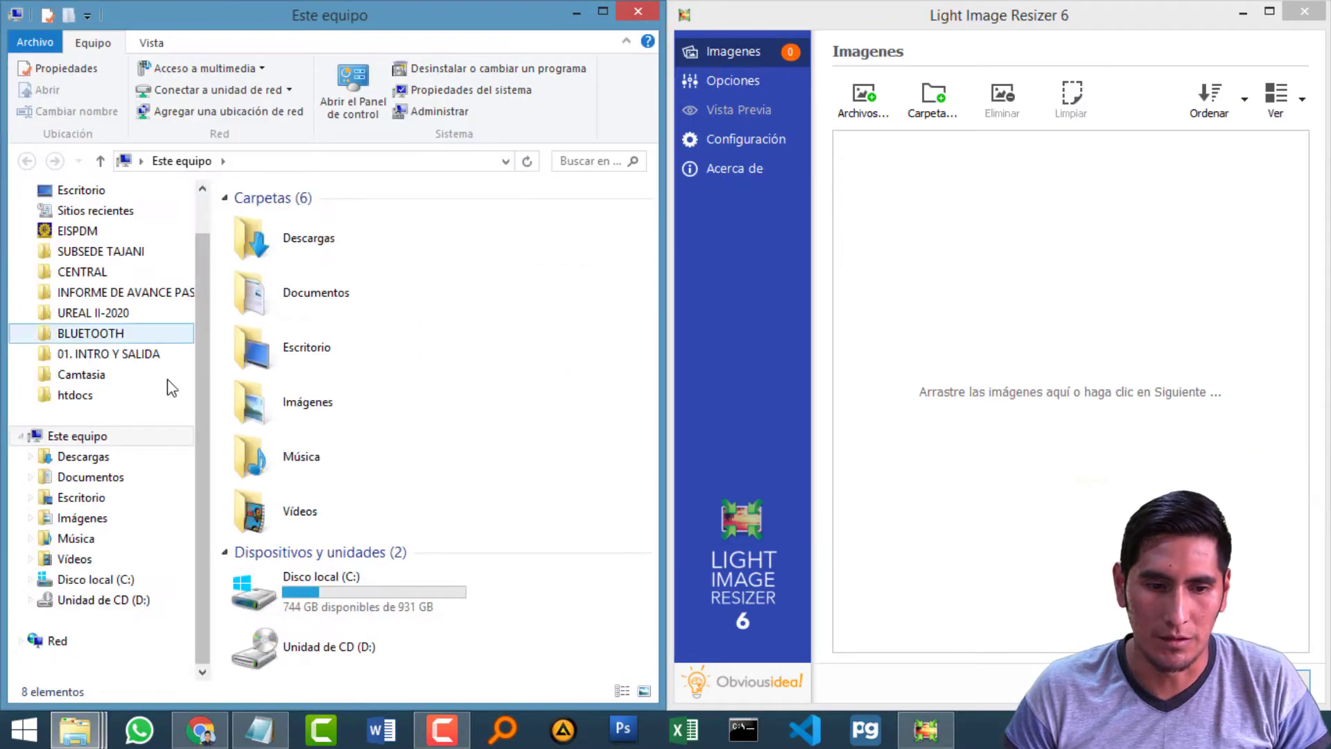
left_click(99, 525)
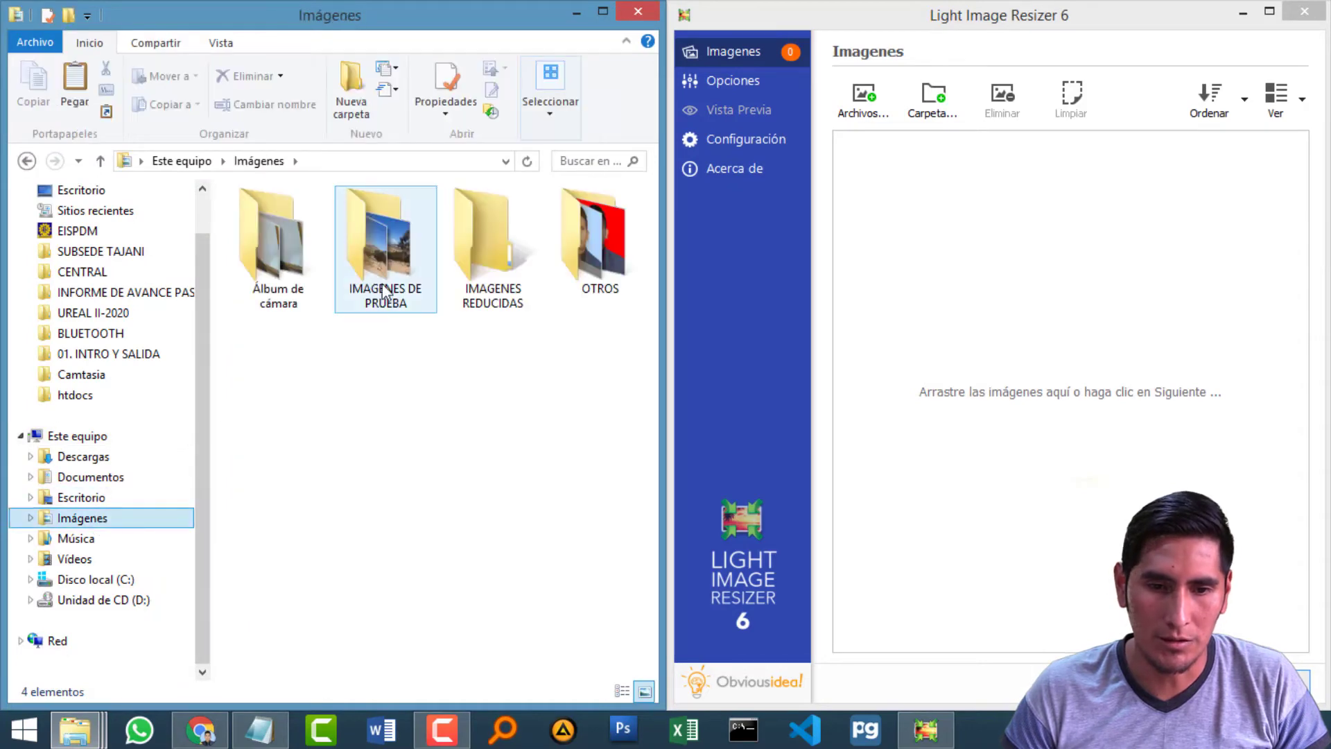
Check the total size of the IMAGENES DE PRUEBA folder in its properties and close them.
left_click(361, 304)
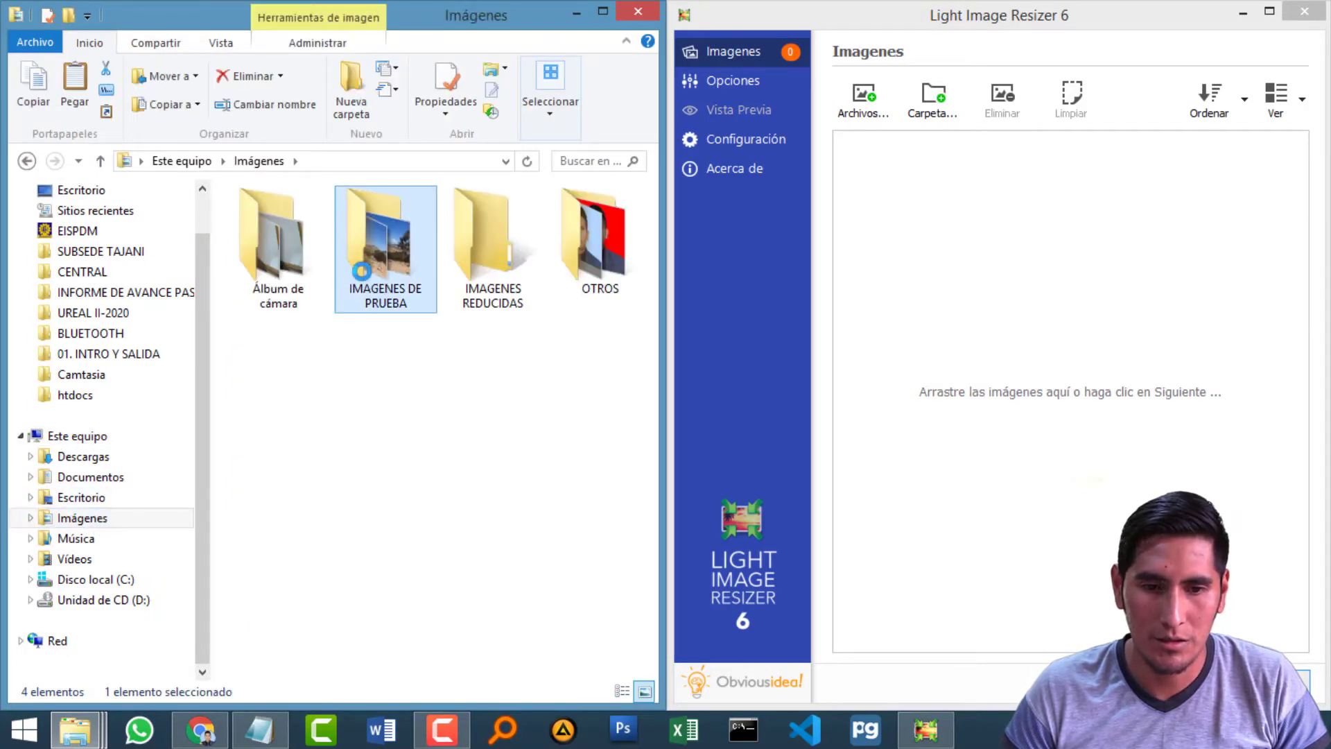
right_click(371, 272)
left_click(481, 695)
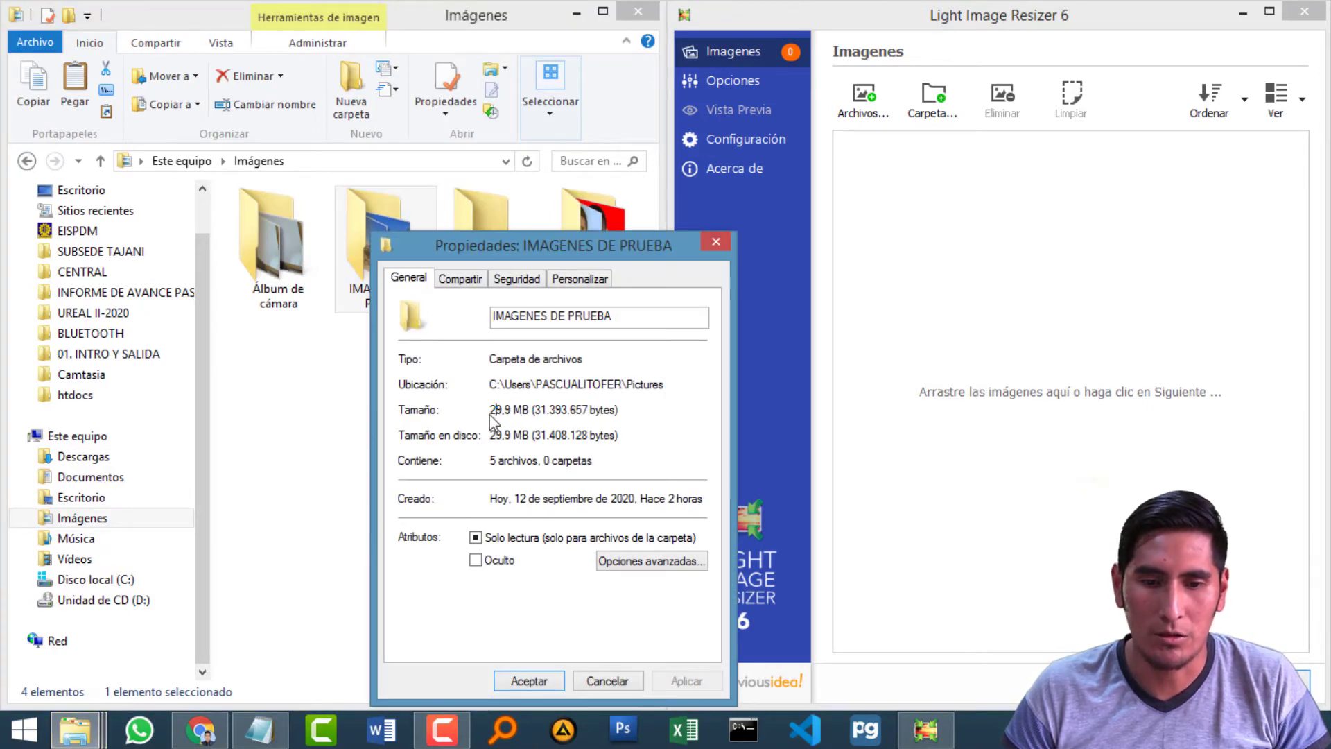
left_click_drag(528, 414, 491, 410)
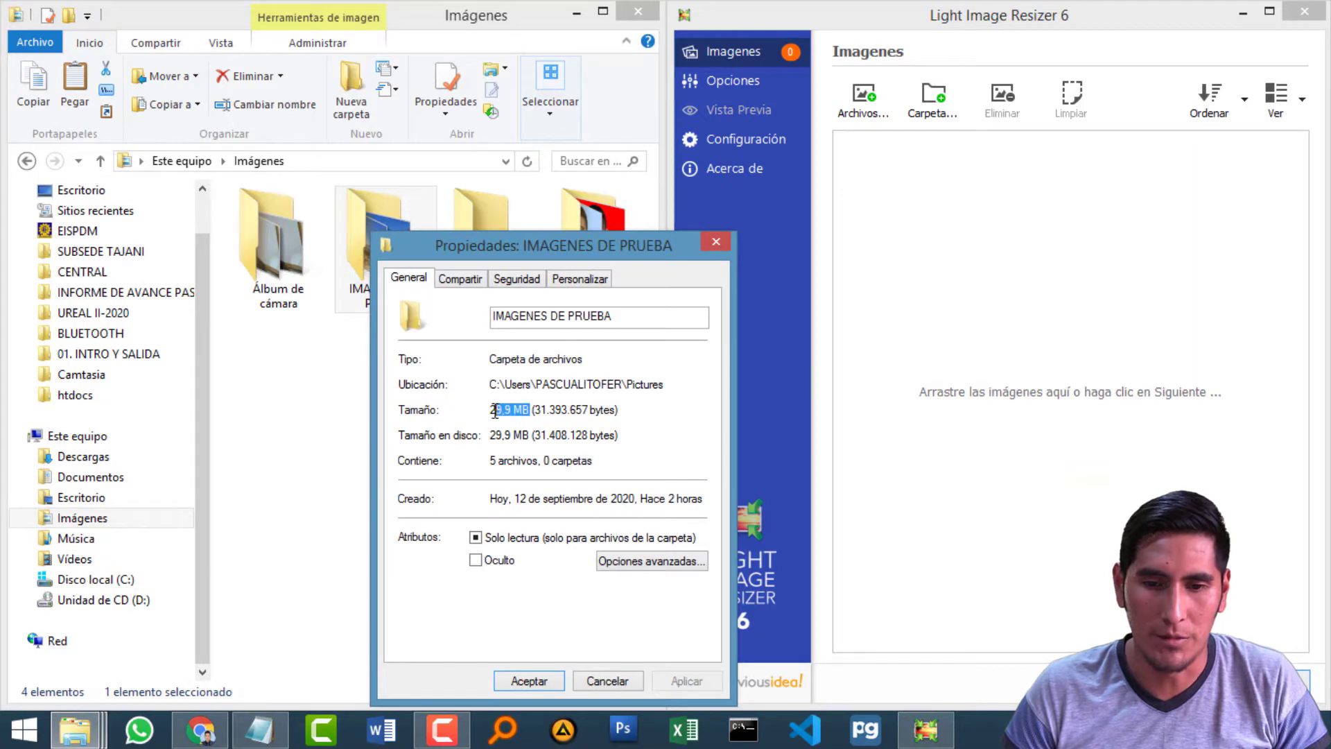
left_click(715, 241)
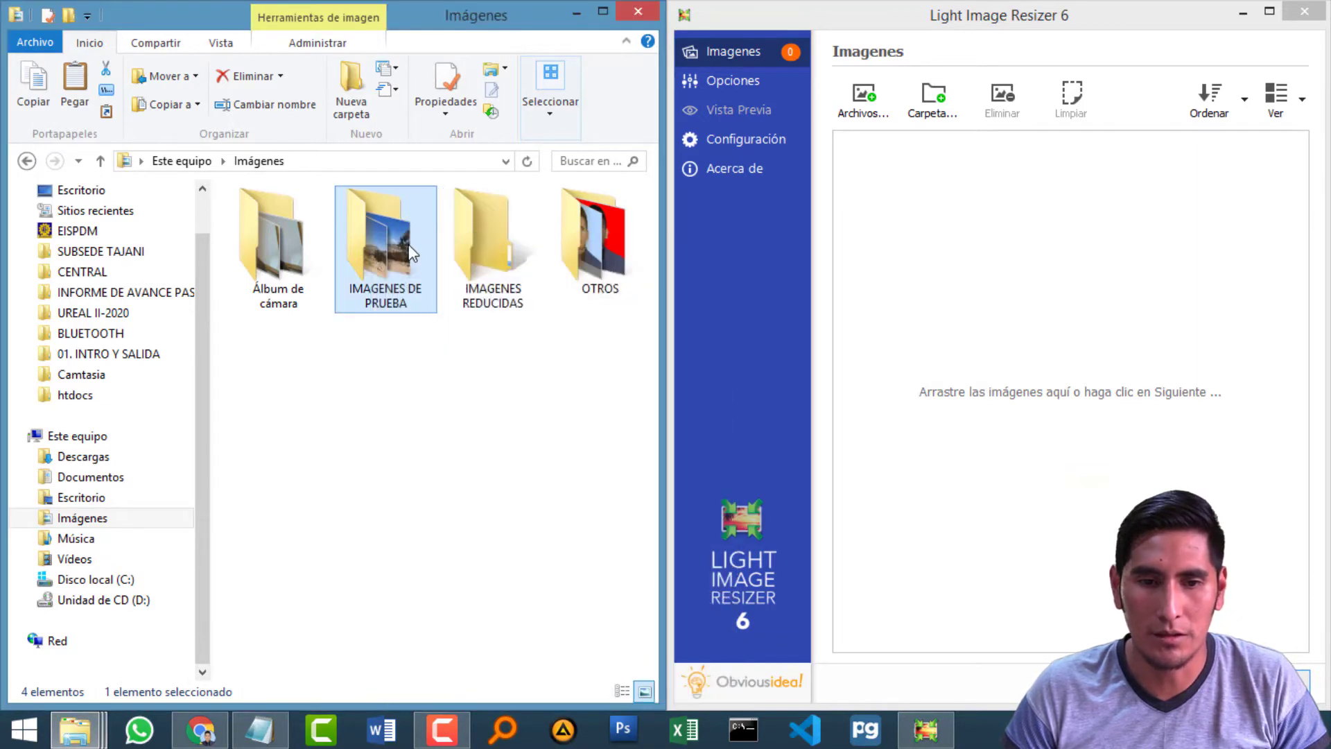
Add all five JPG images from the IMAGENES DE PRUEBA folder to Light Image Resizer 6.
double_click(410, 244)
key("ctrl+a")
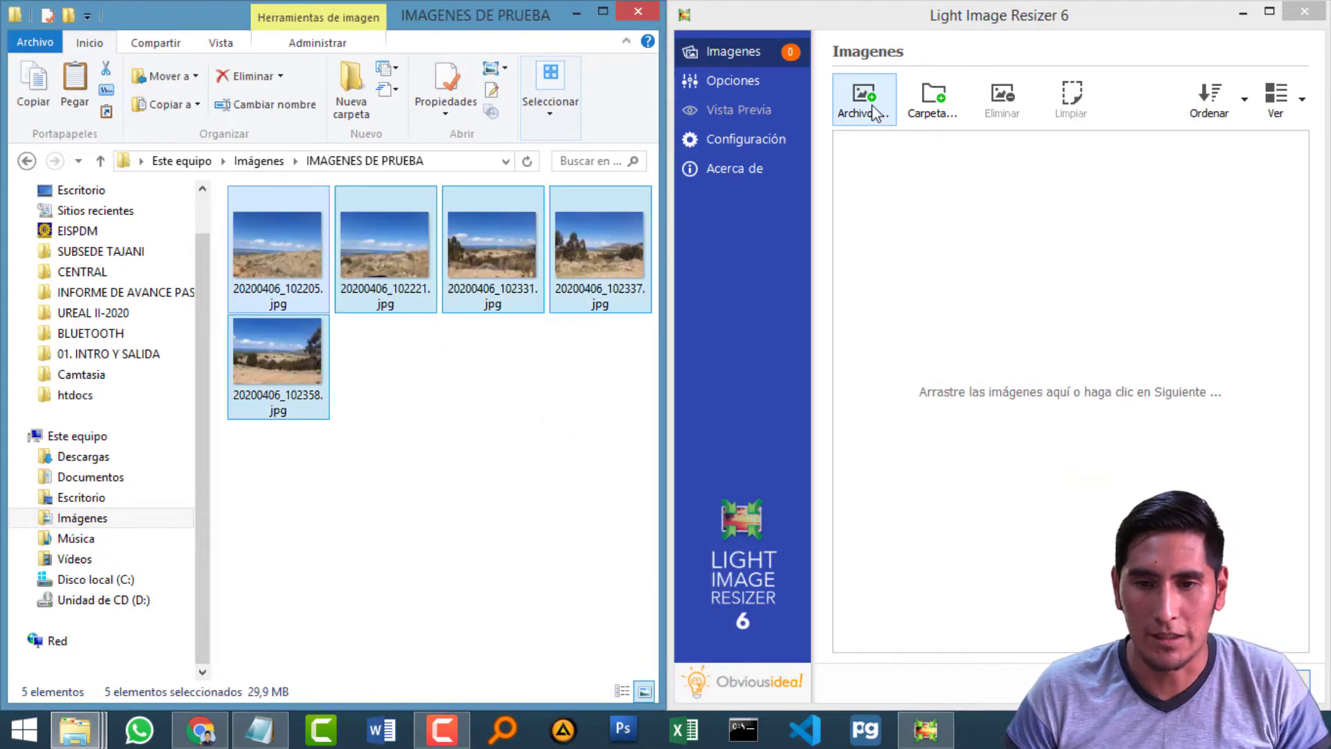
left_click(864, 101)
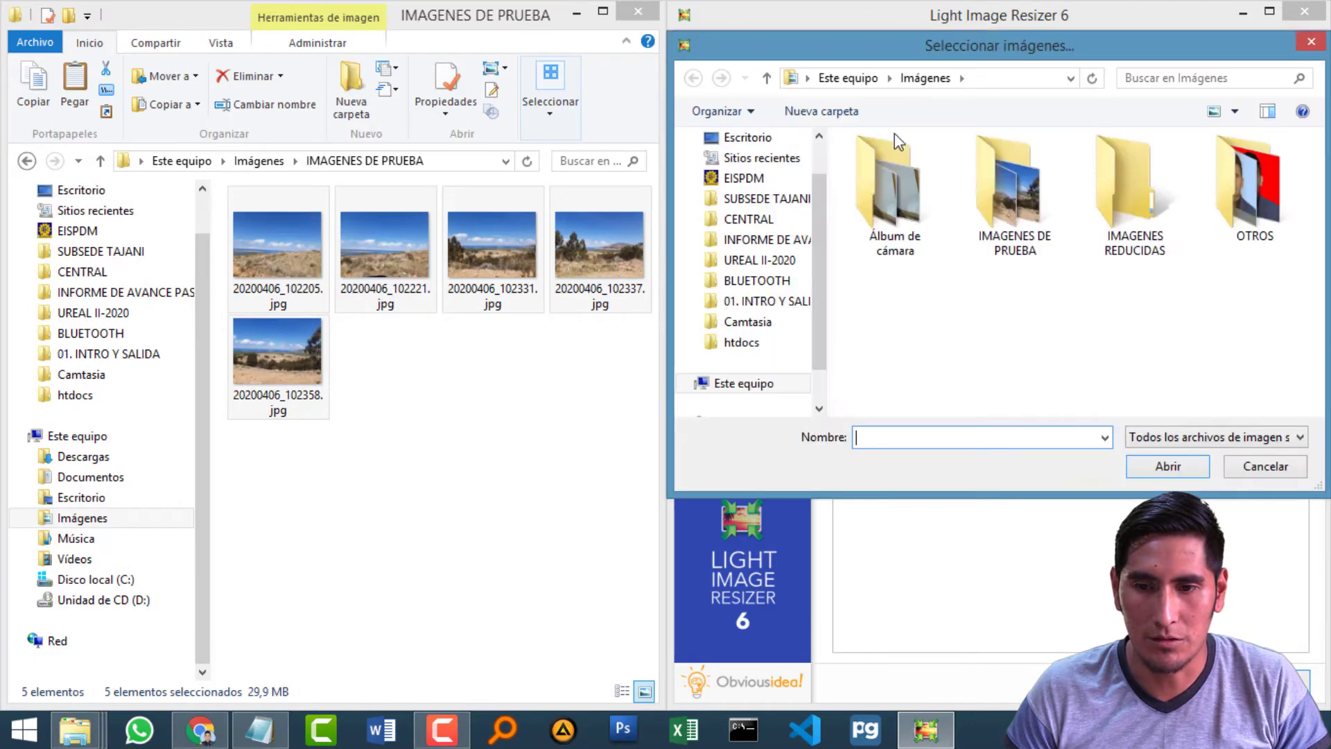
left_click(1020, 234)
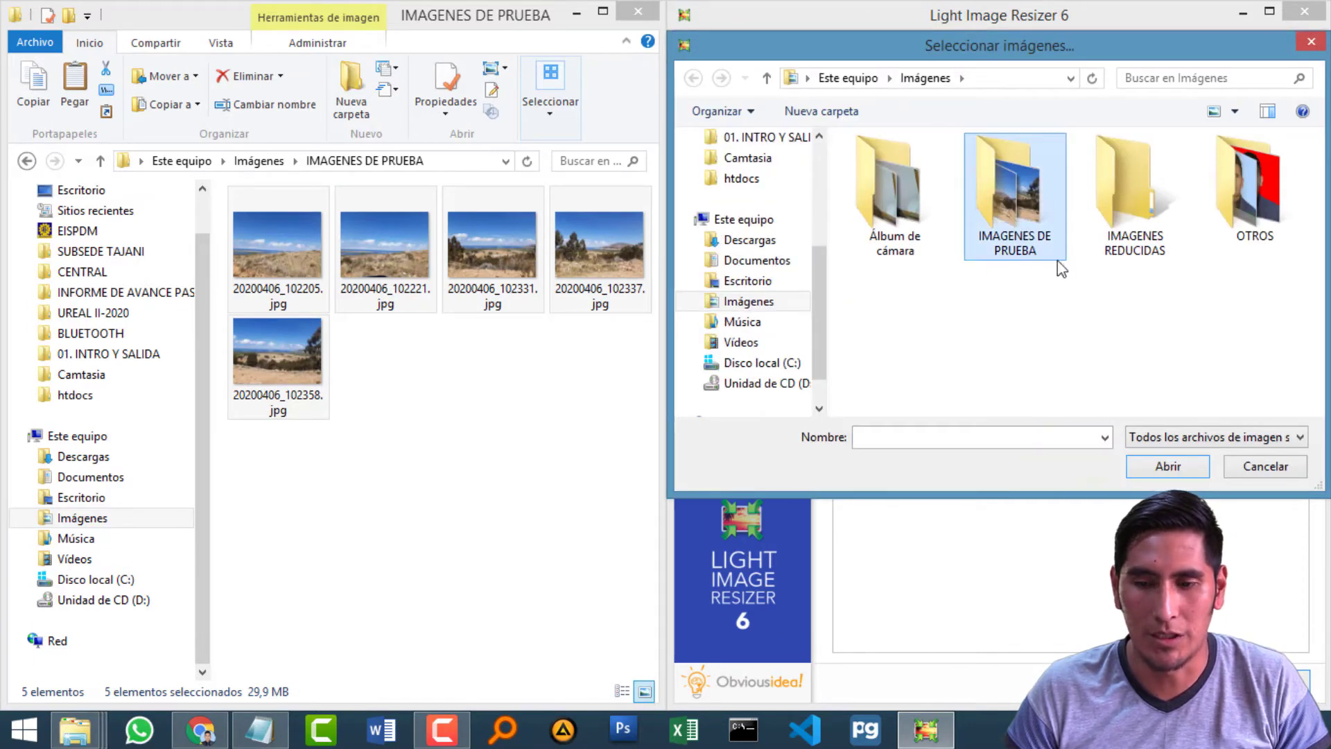
left_click(1160, 470)
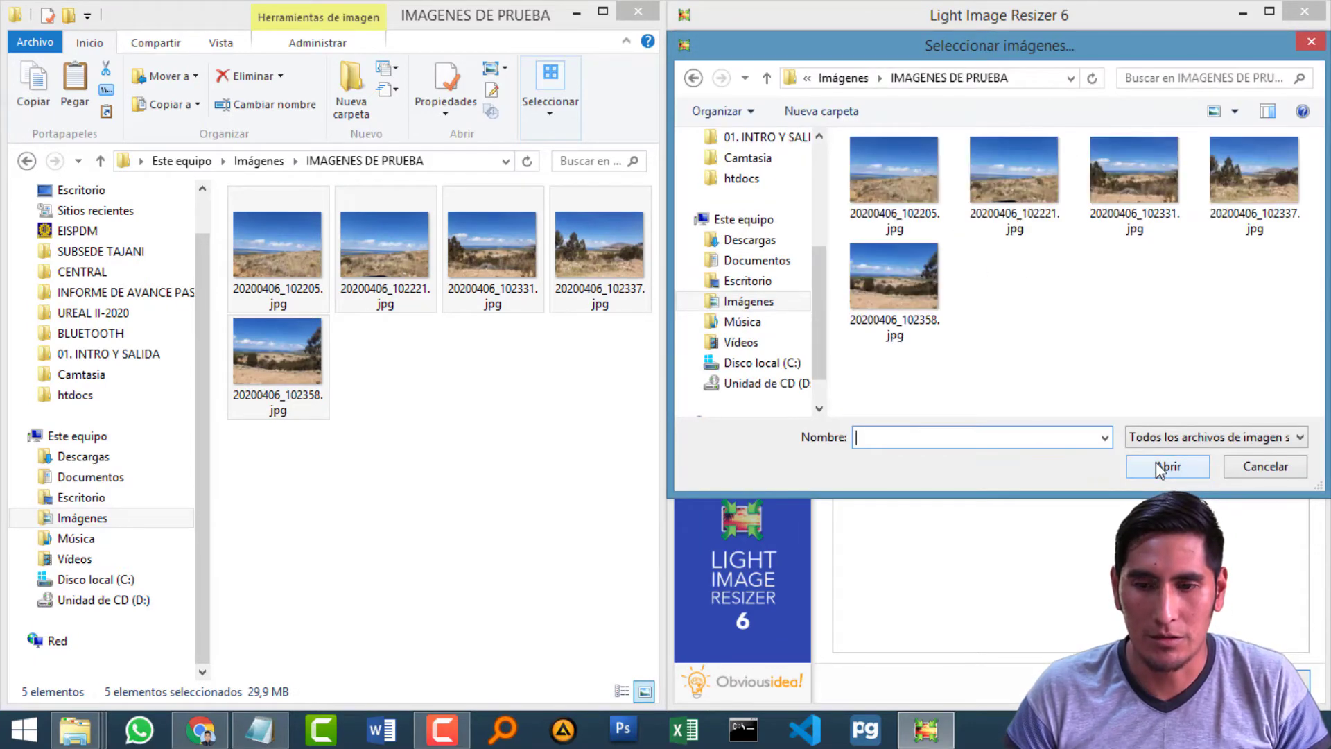
left_click_drag(1226, 316, 896, 182)
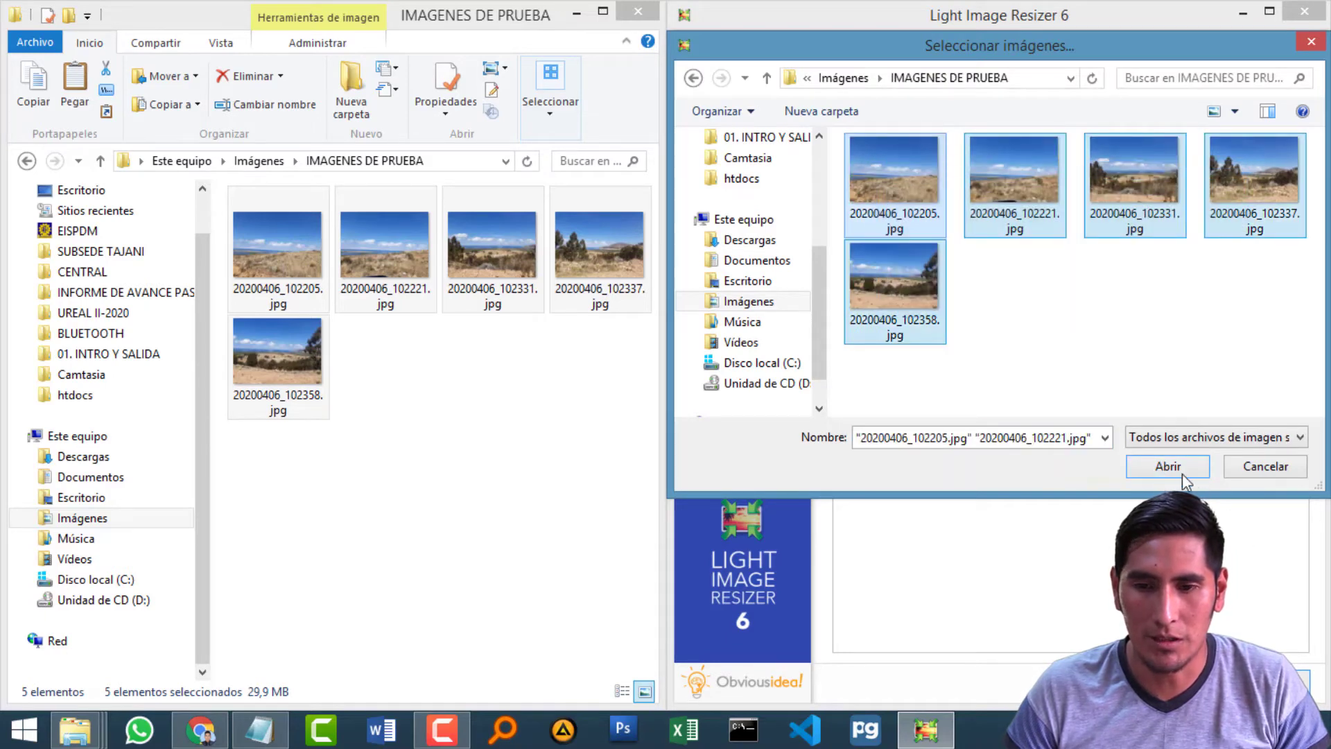
left_click(1169, 468)
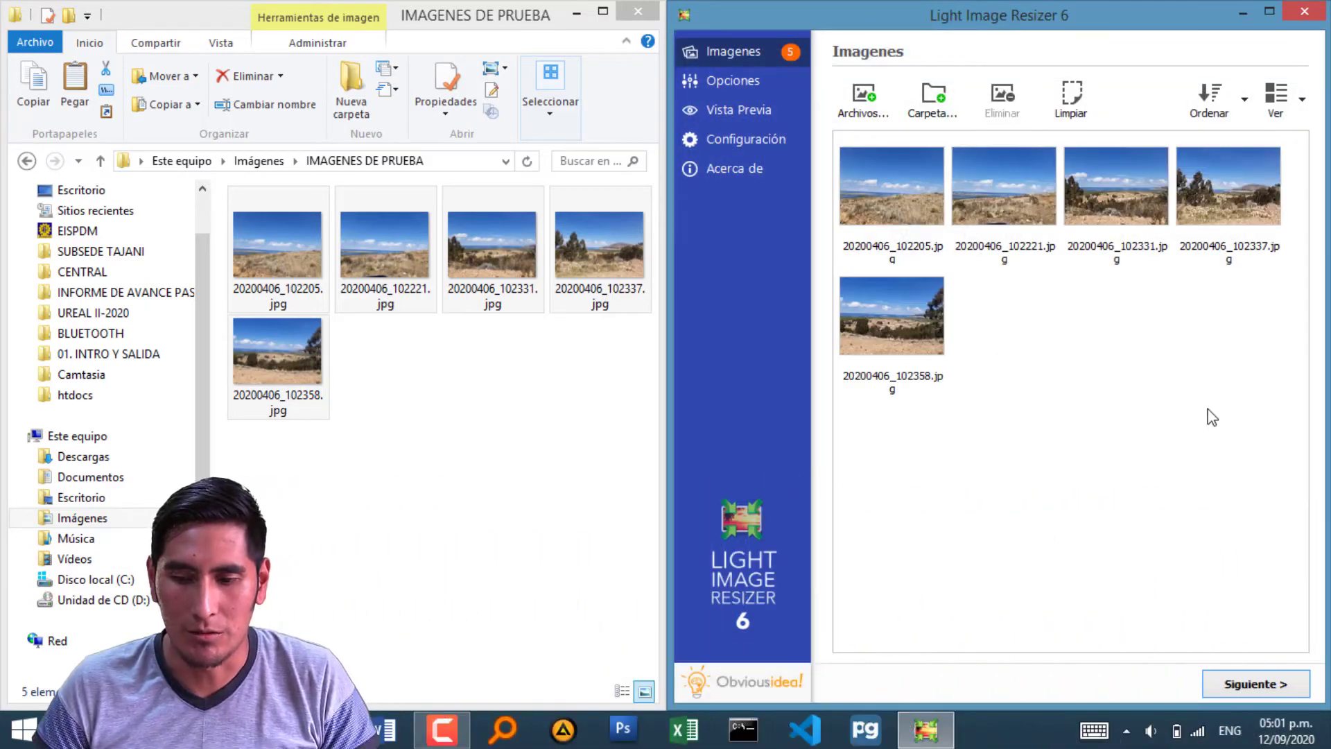
Continue to the resize options and set the destination to the IMAGENES REDUCIDAS folder inside Pictures.
left_click(1249, 687)
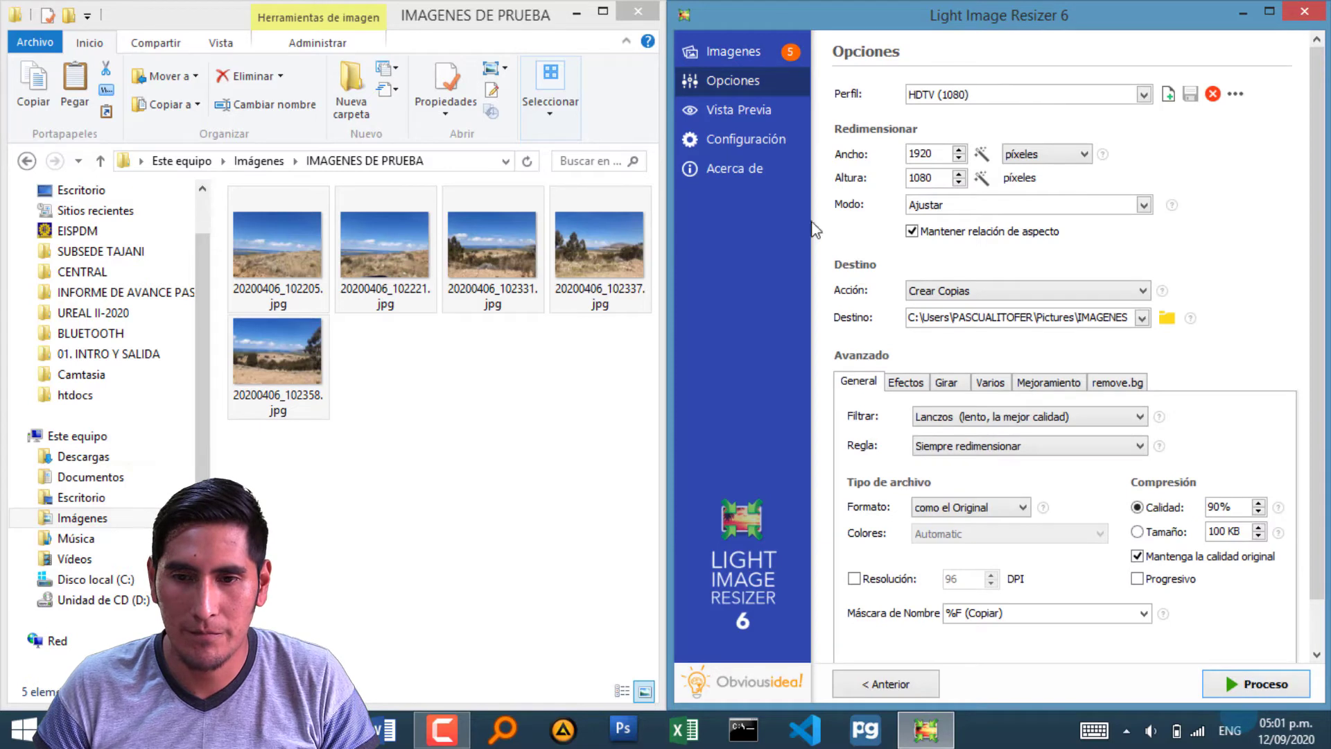
left_click(259, 161)
left_click(1142, 319)
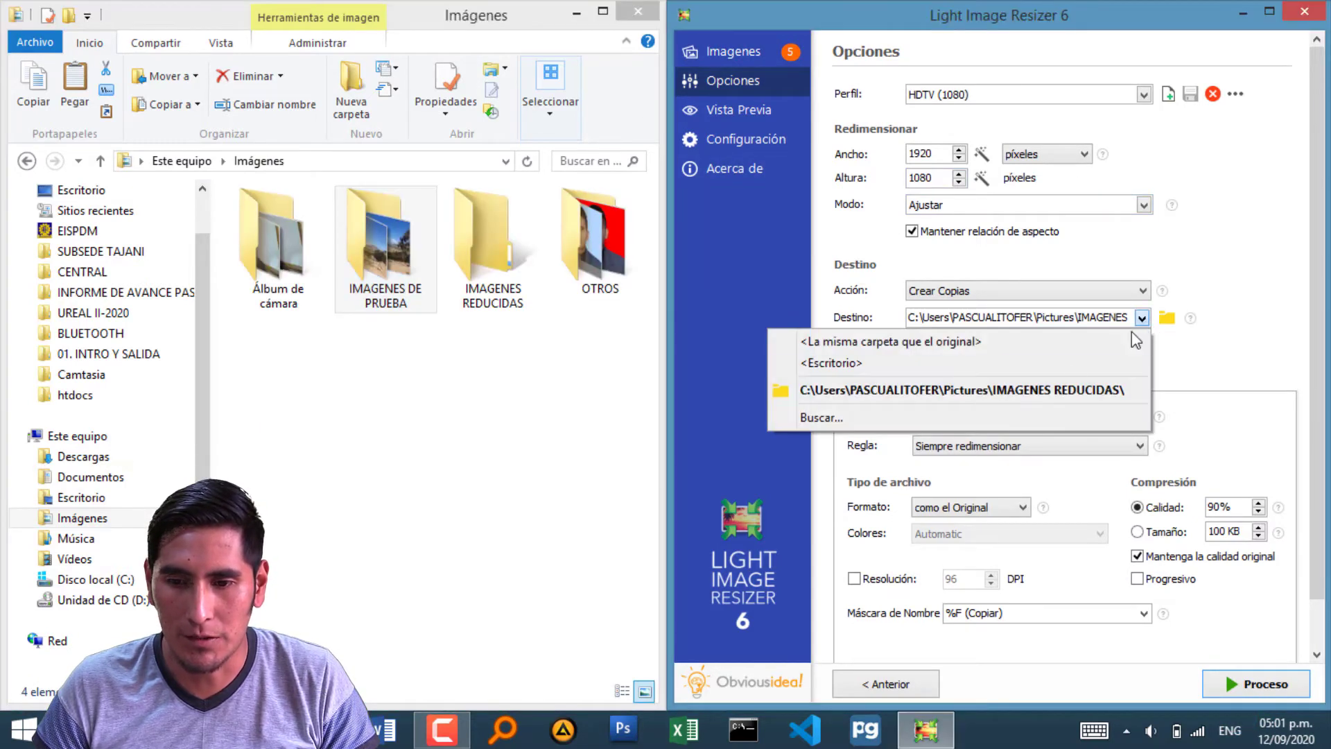
left_click(1040, 393)
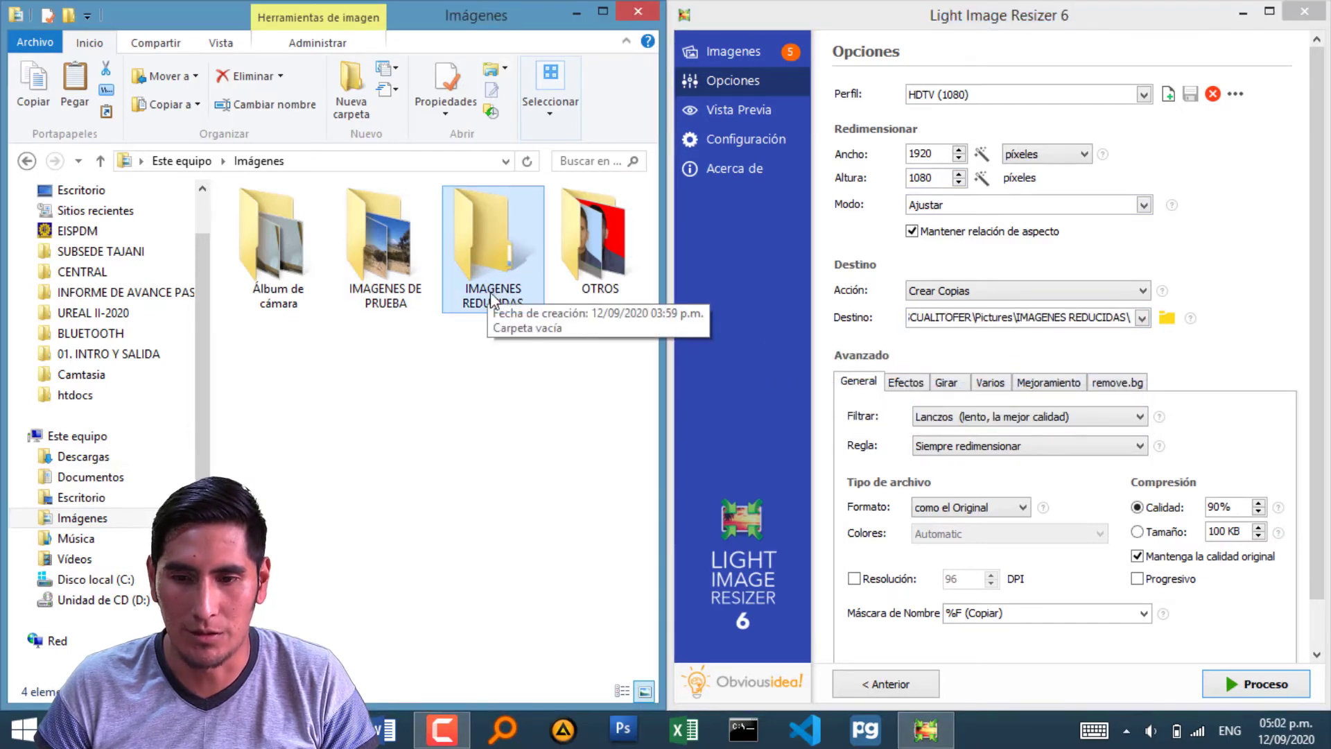
Choose the Web optimized profile, process the images into the IMAGENES REDUCIDAS folder, and dismiss the processing window.
left_click(1144, 94)
left_click_drag(1147, 136, 1149, 298)
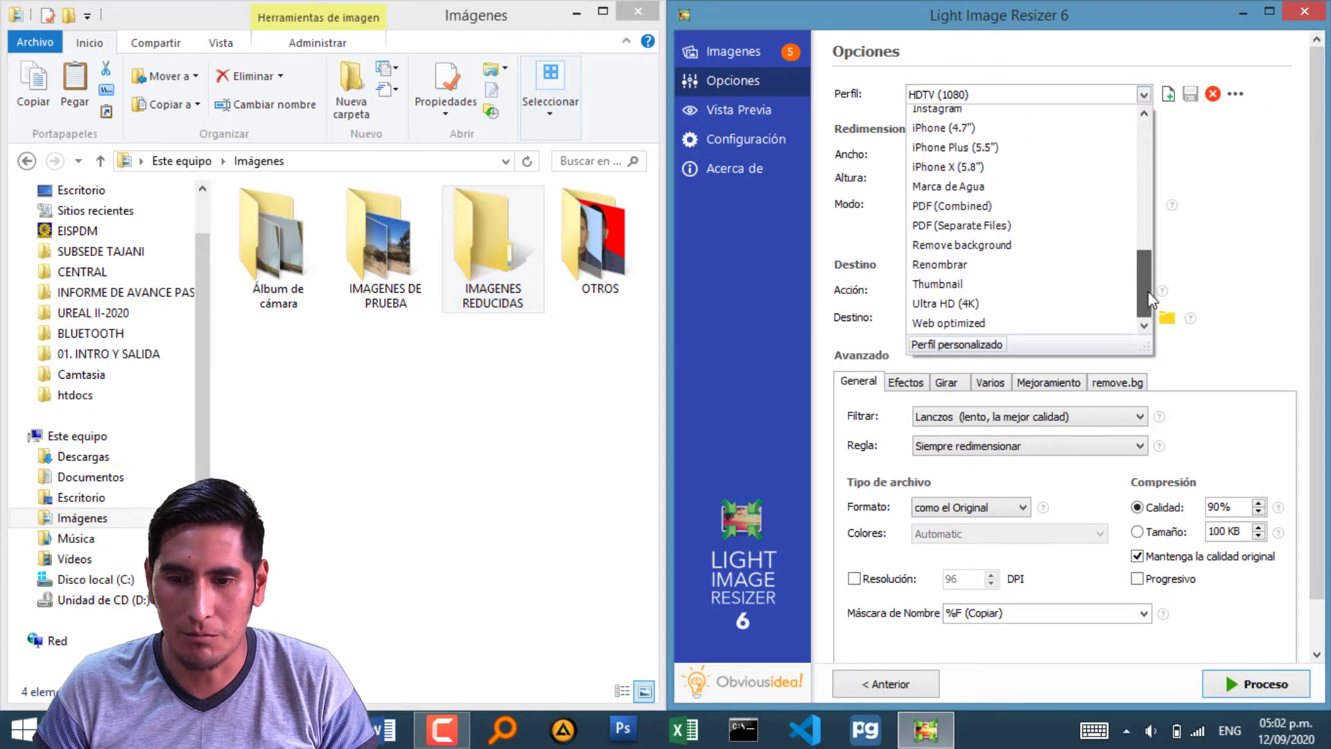
left_click(944, 323)
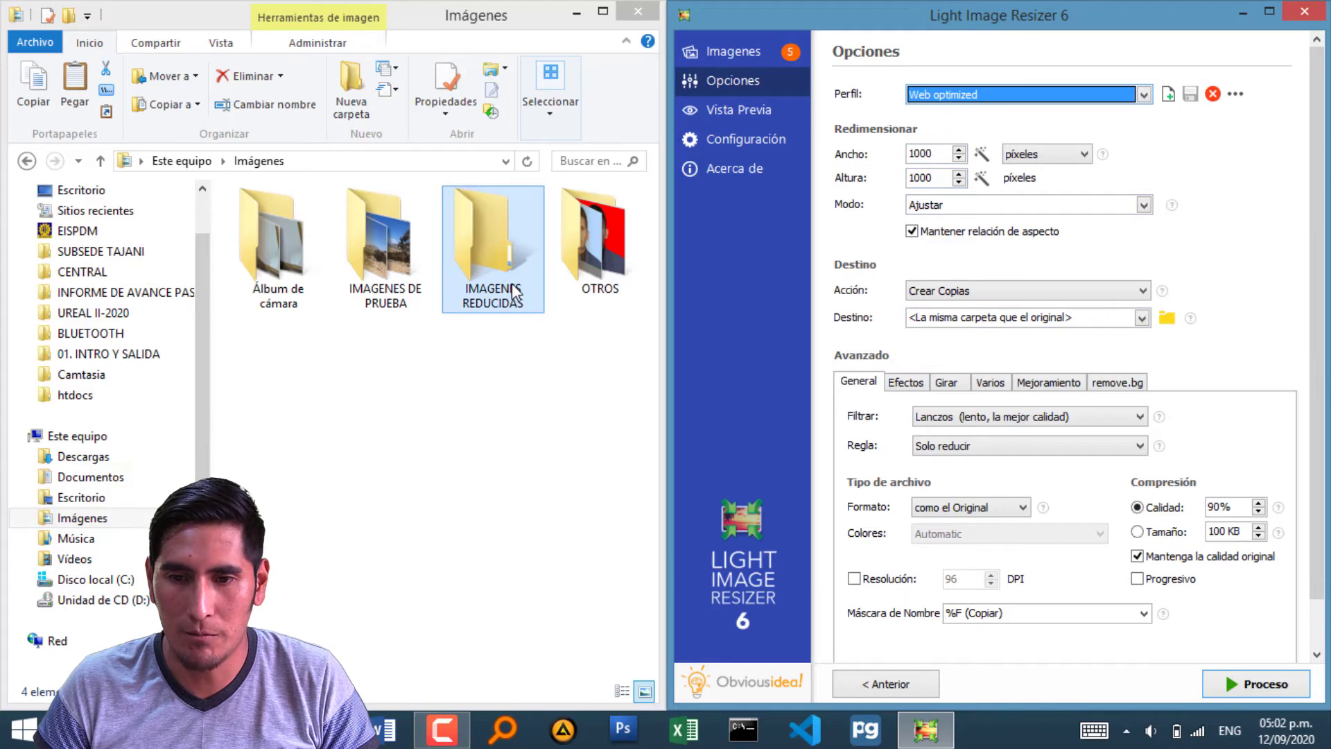
left_click(1247, 687)
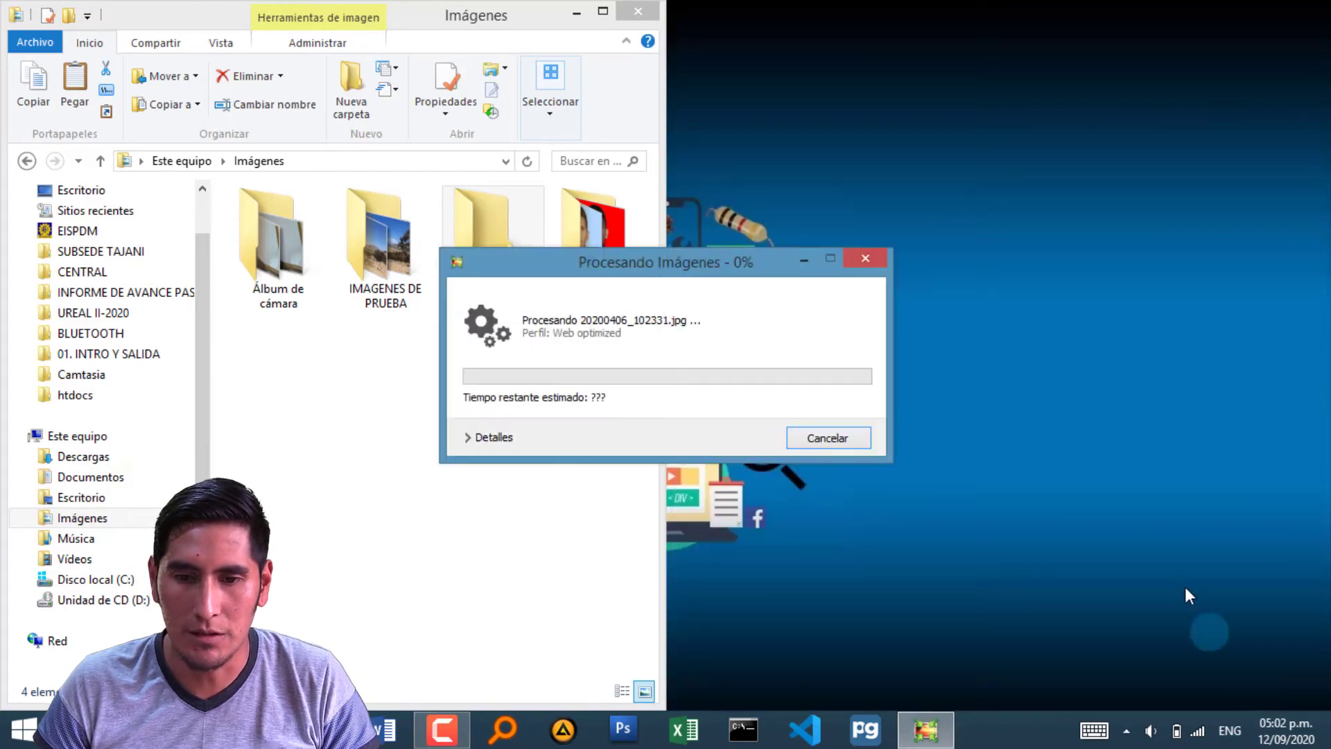
left_click_drag(738, 281, 1044, 187)
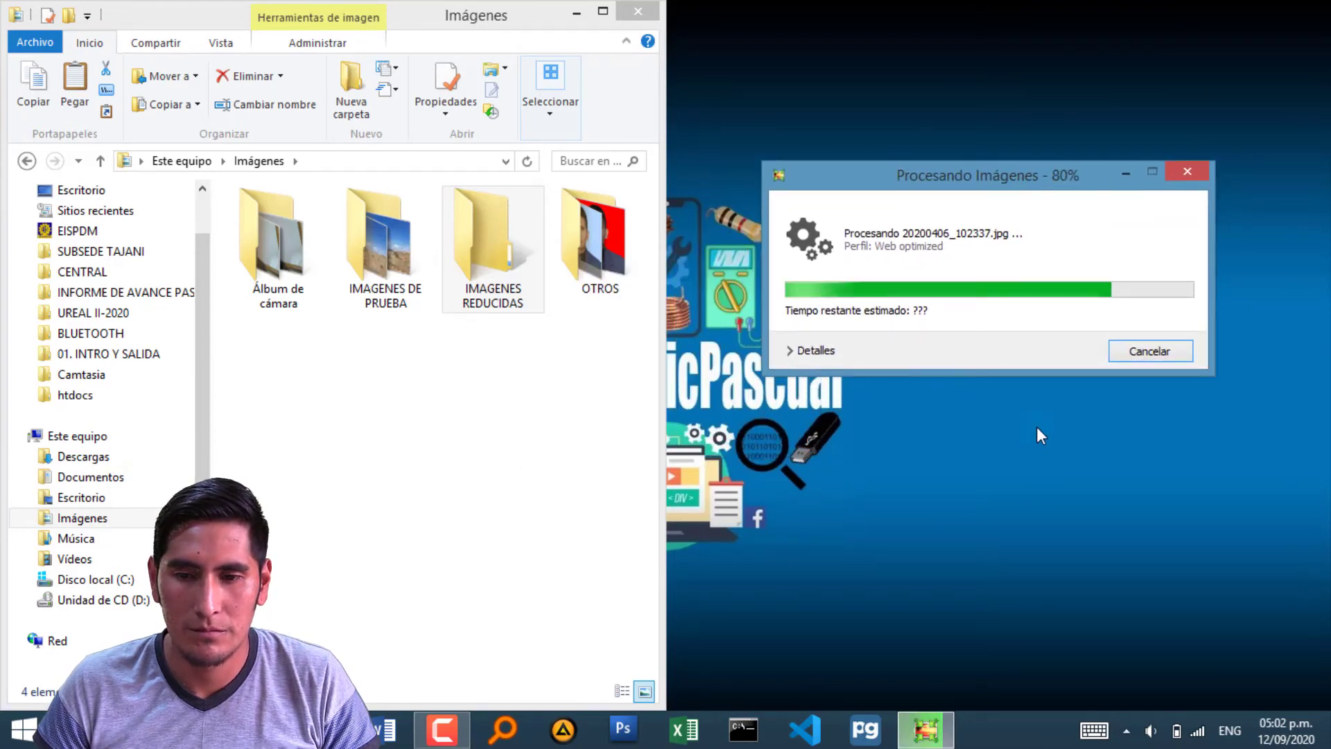
left_click(1137, 351)
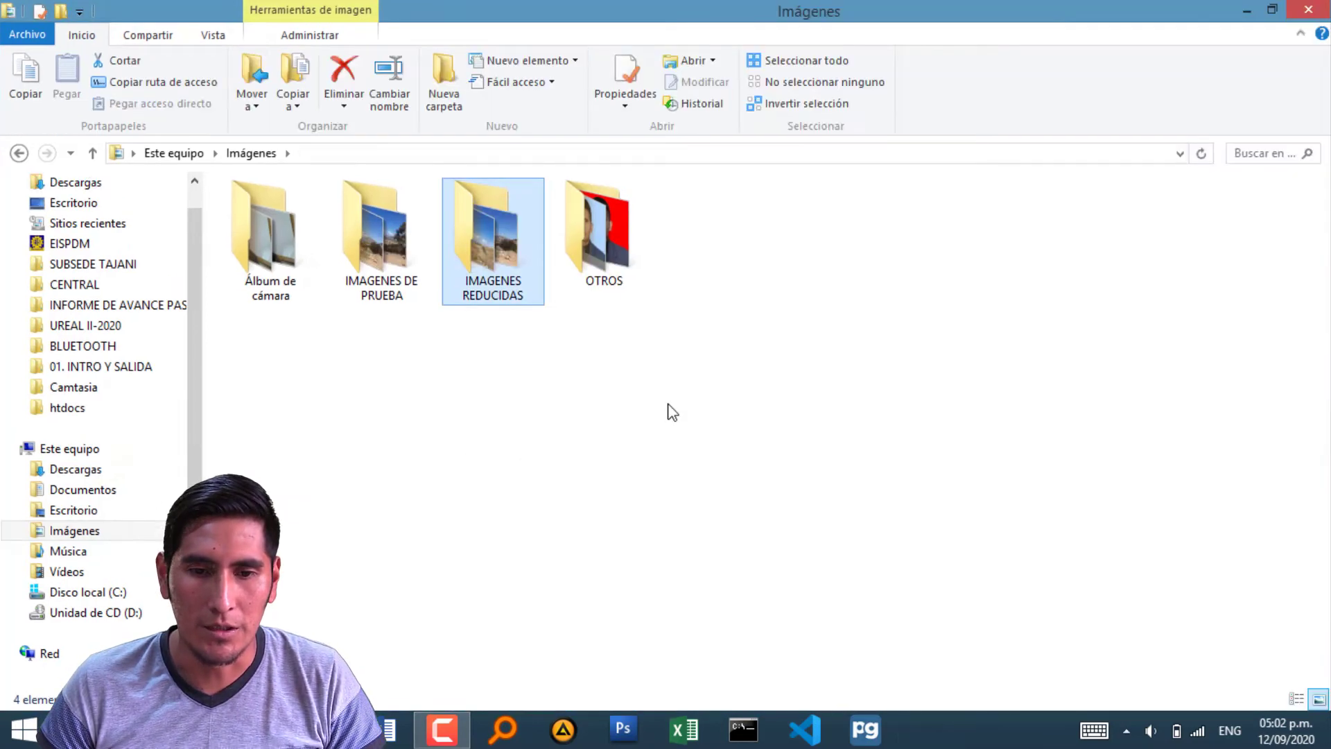
Open the IMAGENES REDUCIDAS folder, select all the reduced copies to review them, and return to Imágenes.
double_click(493, 242)
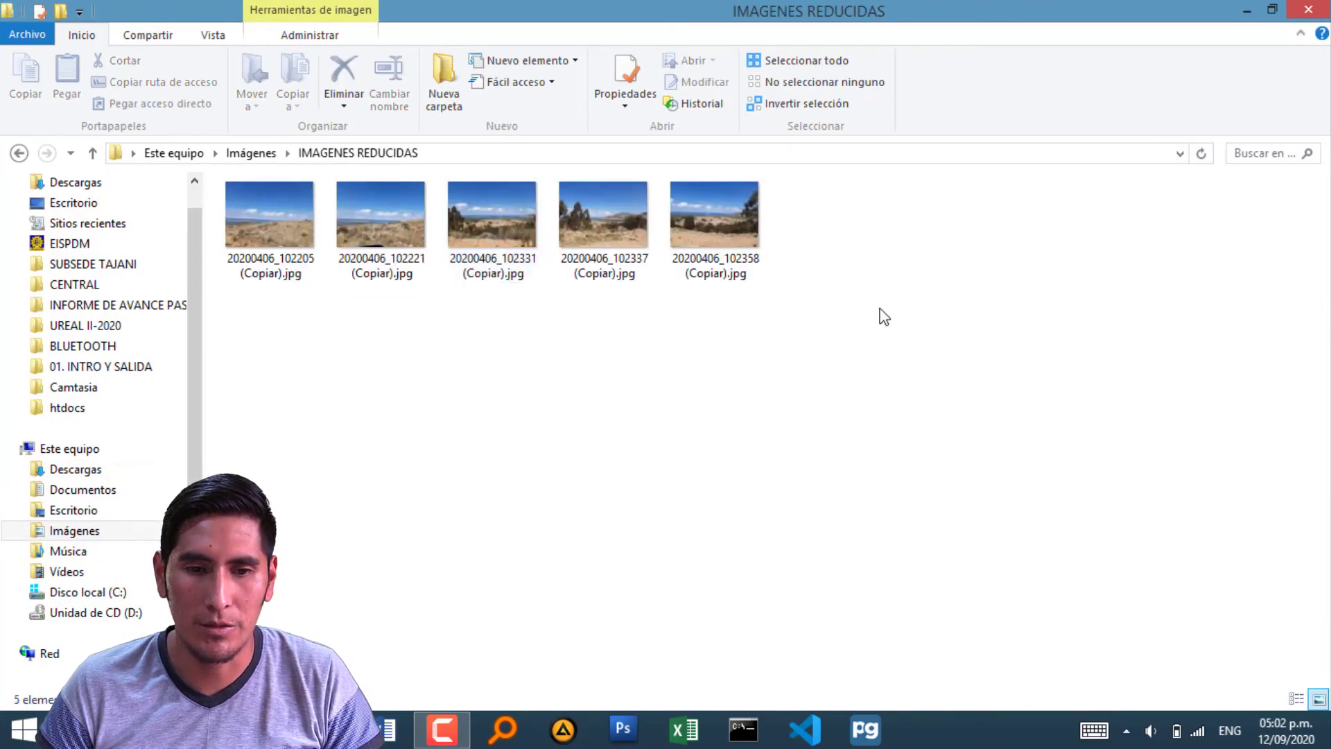
left_click_drag(884, 317, 226, 244)
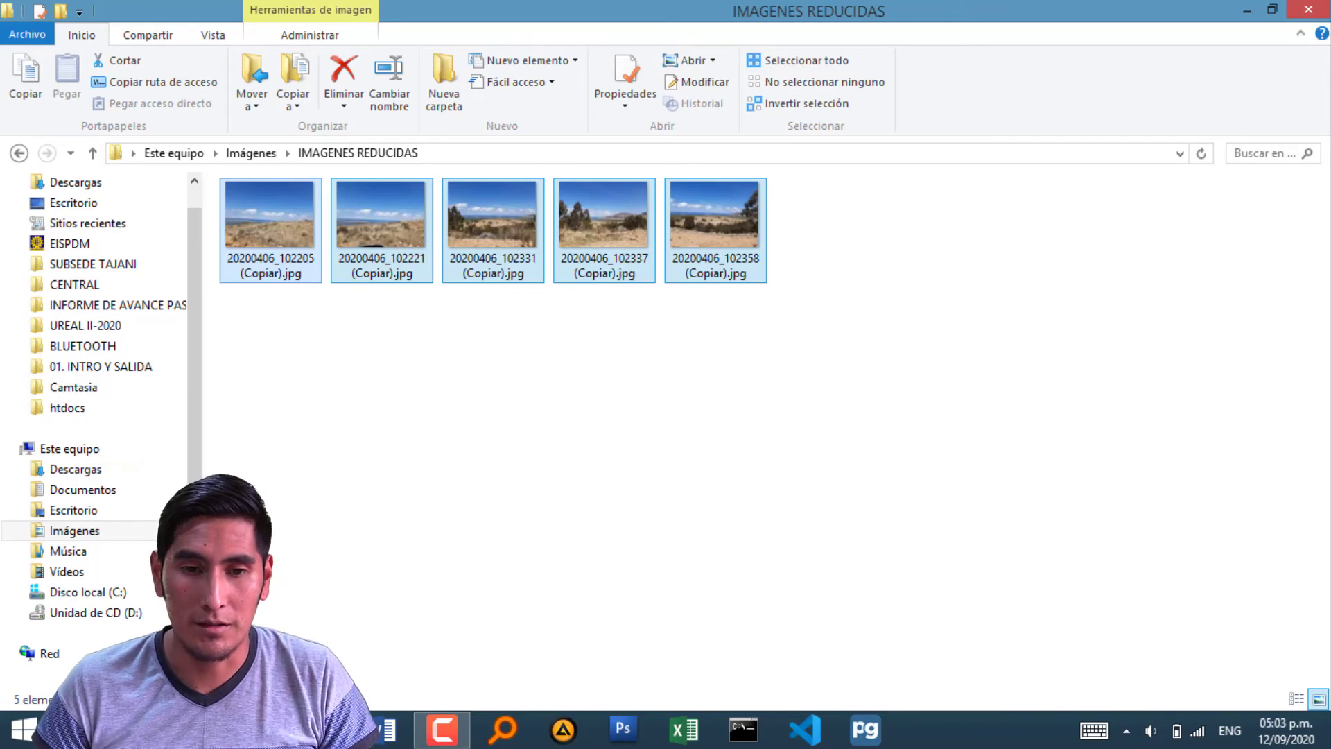
left_click(261, 154)
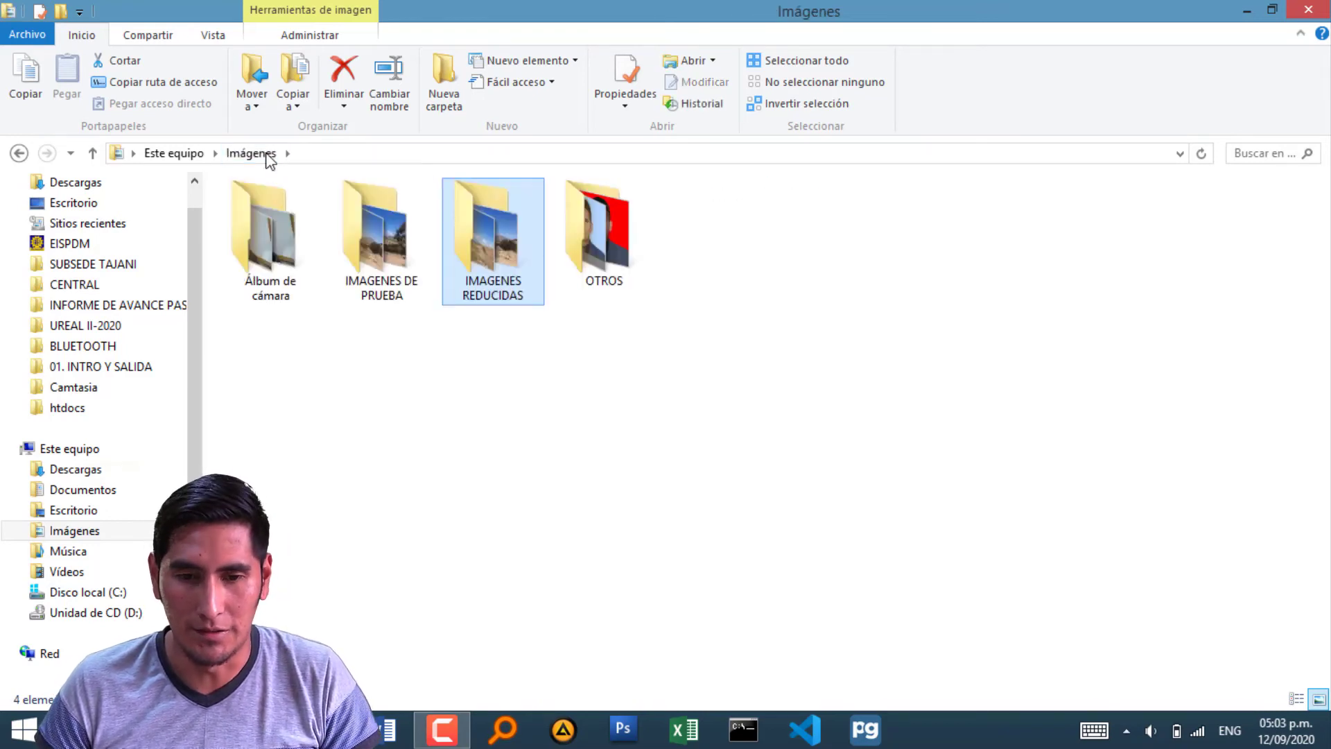
Review the original IMAGENES DE PRUEBA folder's size again in its properties for comparison.
left_click(408, 260)
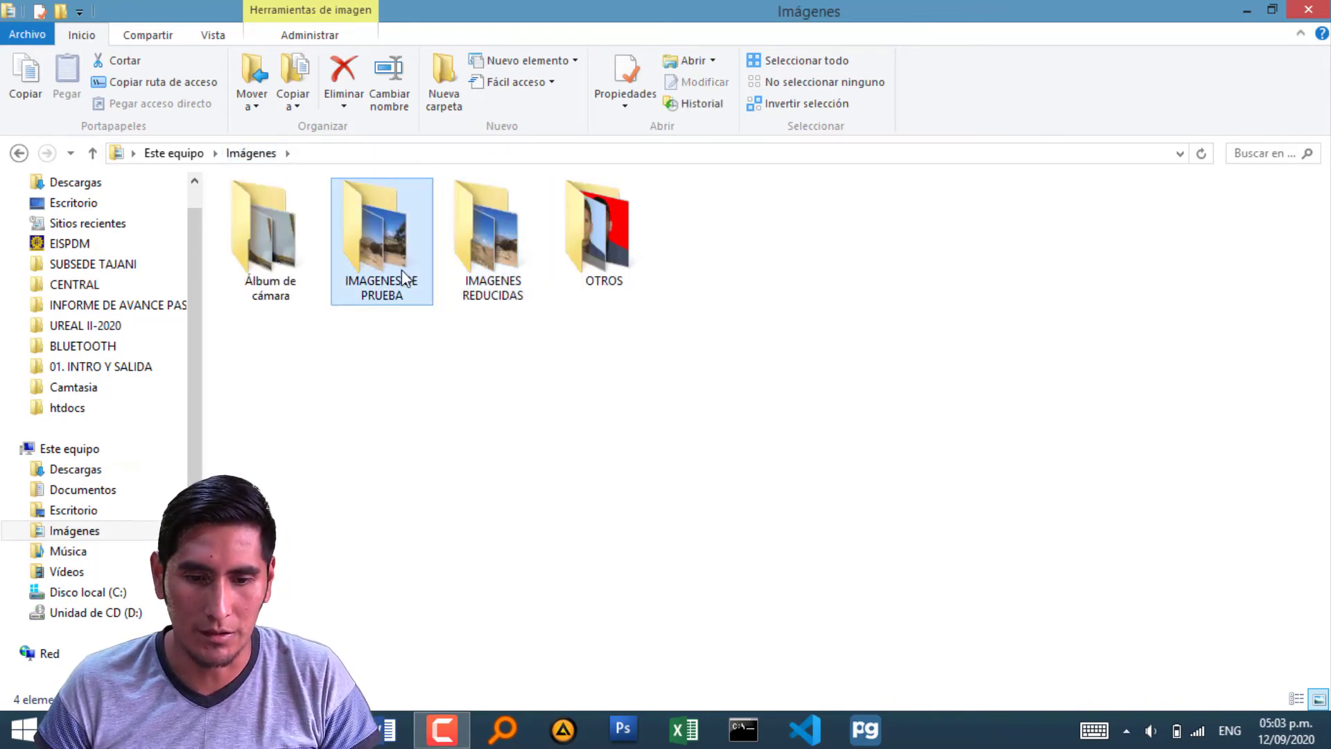
right_click(405, 278)
left_click(459, 675)
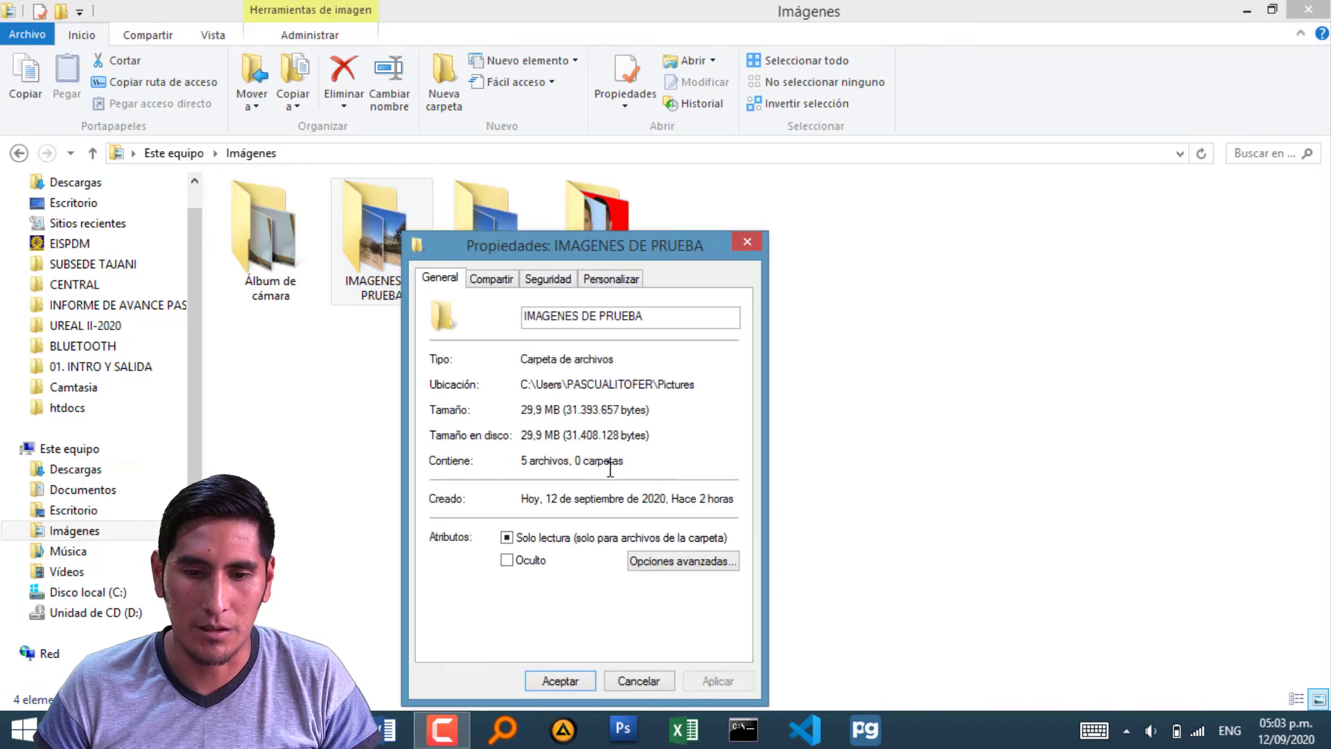
left_click_drag(522, 410, 564, 414)
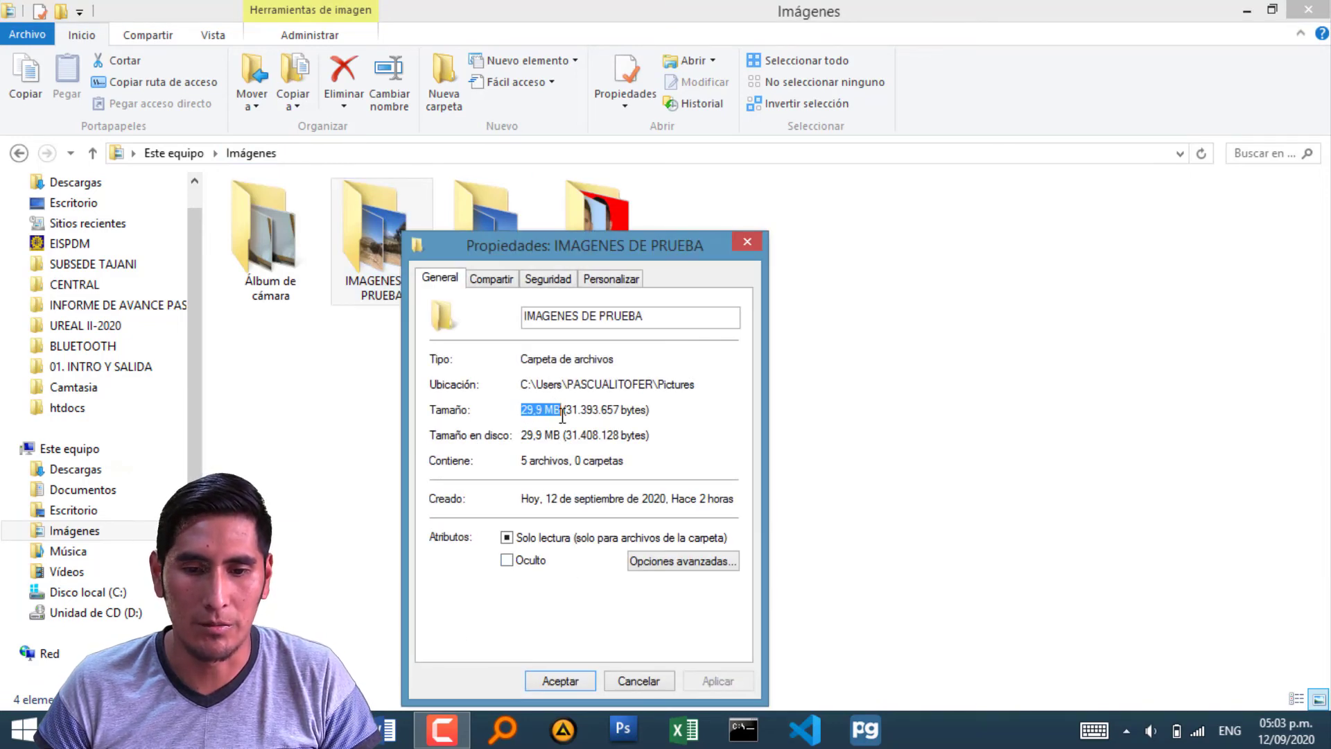
left_click(748, 242)
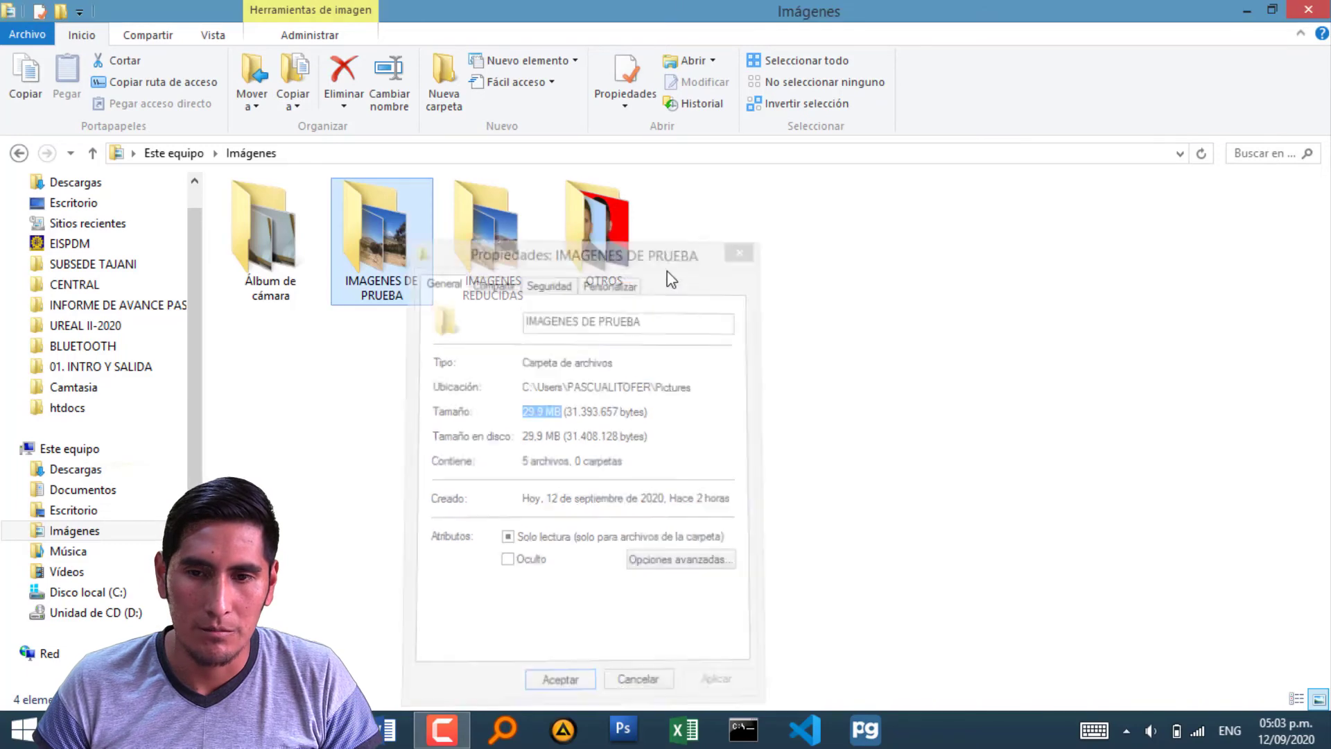
Snap the folder window to the left half and open the reduced 20200406_102205 (Copiar).jpg in the photo viewer on the right half.
key("super+Left")
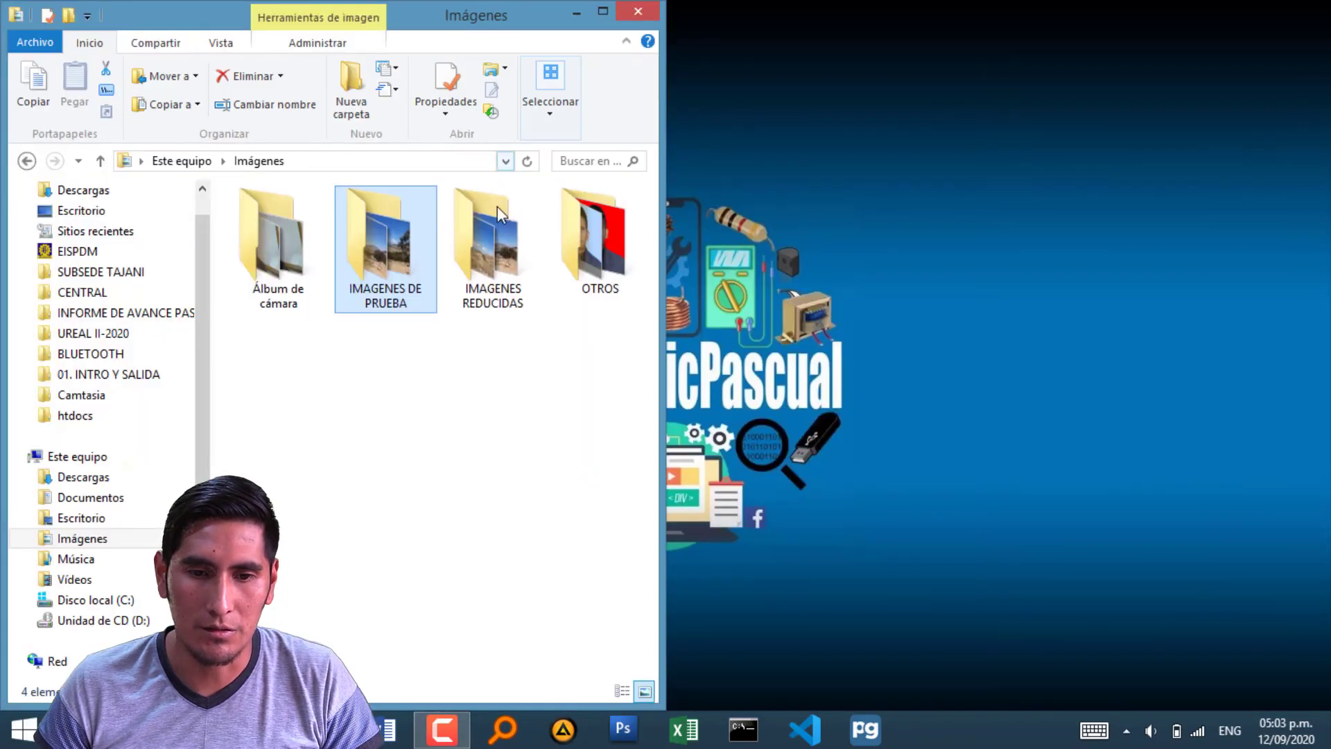
double_click(498, 215)
double_click(304, 219)
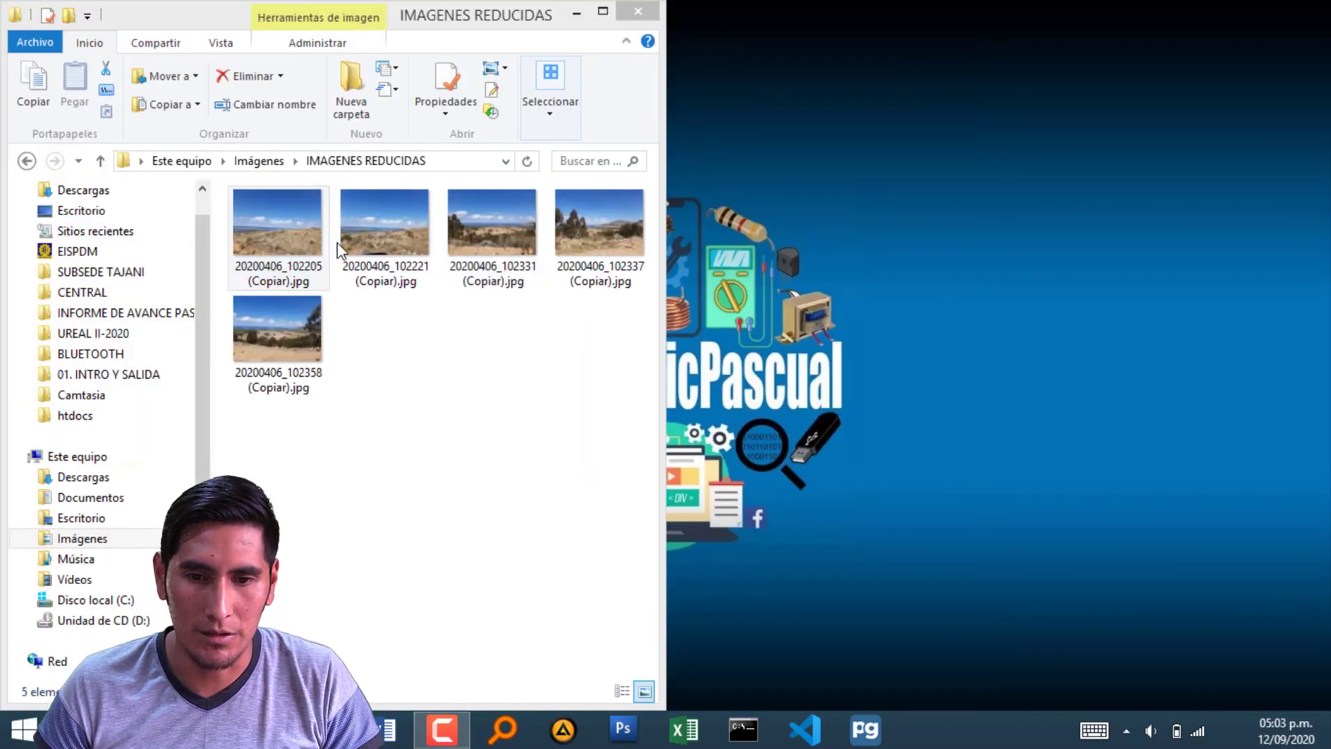
key("super+Right")
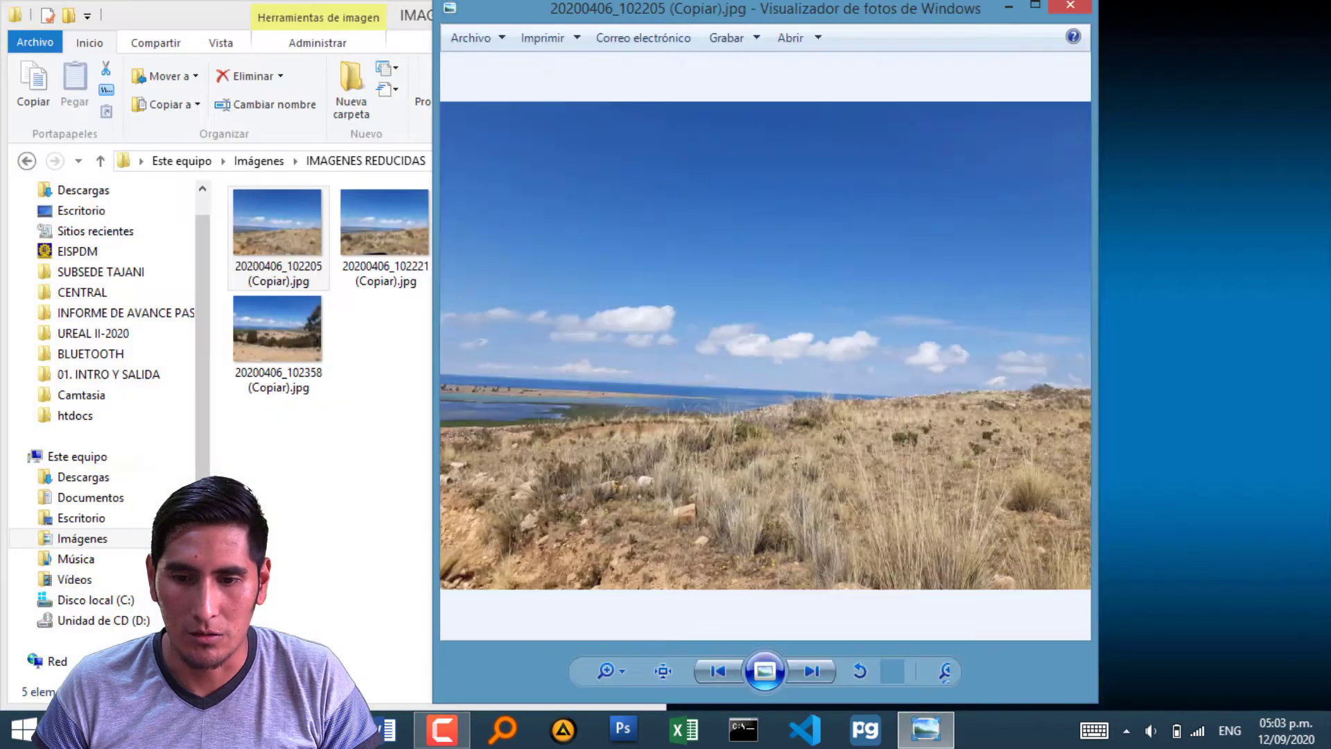
Open the original 20200406_102205.jpg from IMAGENES DE PRUEBA beside the reduced copy and enlarge both to compare their quality.
left_click(242, 161)
double_click(364, 236)
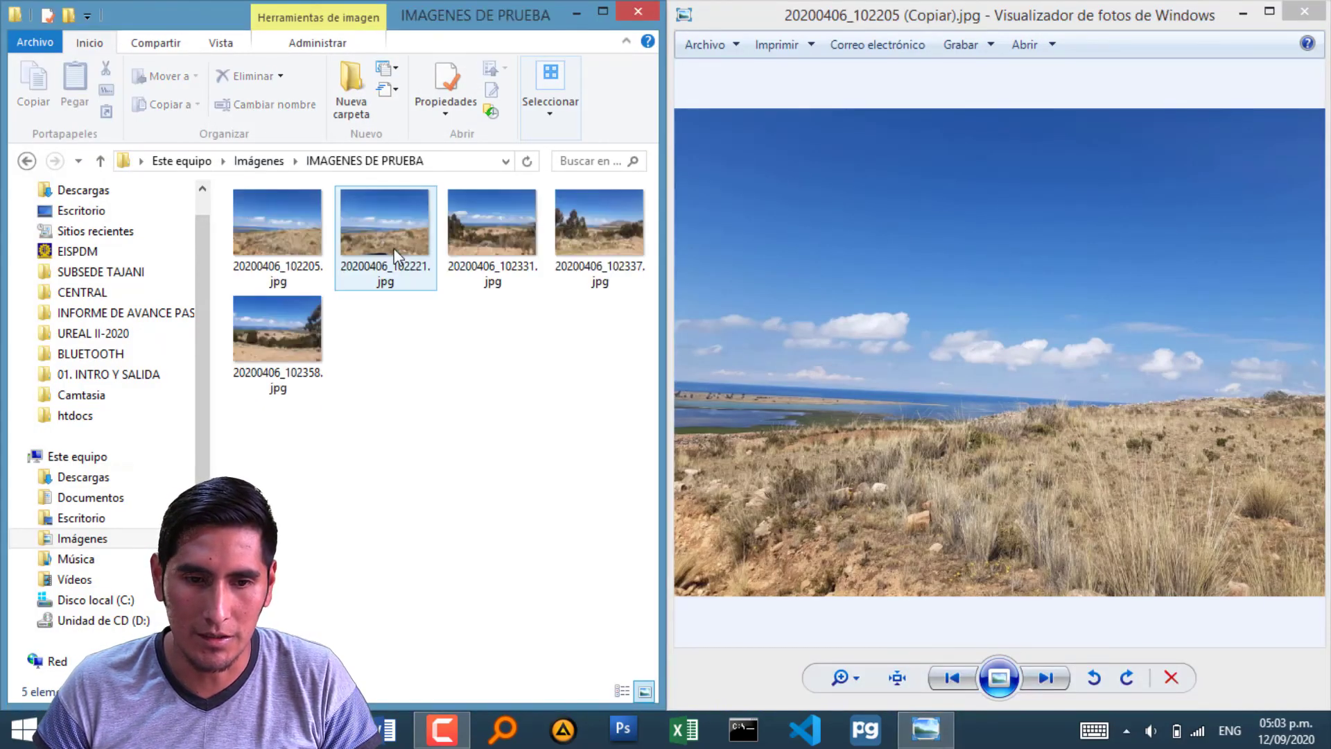
double_click(277, 222)
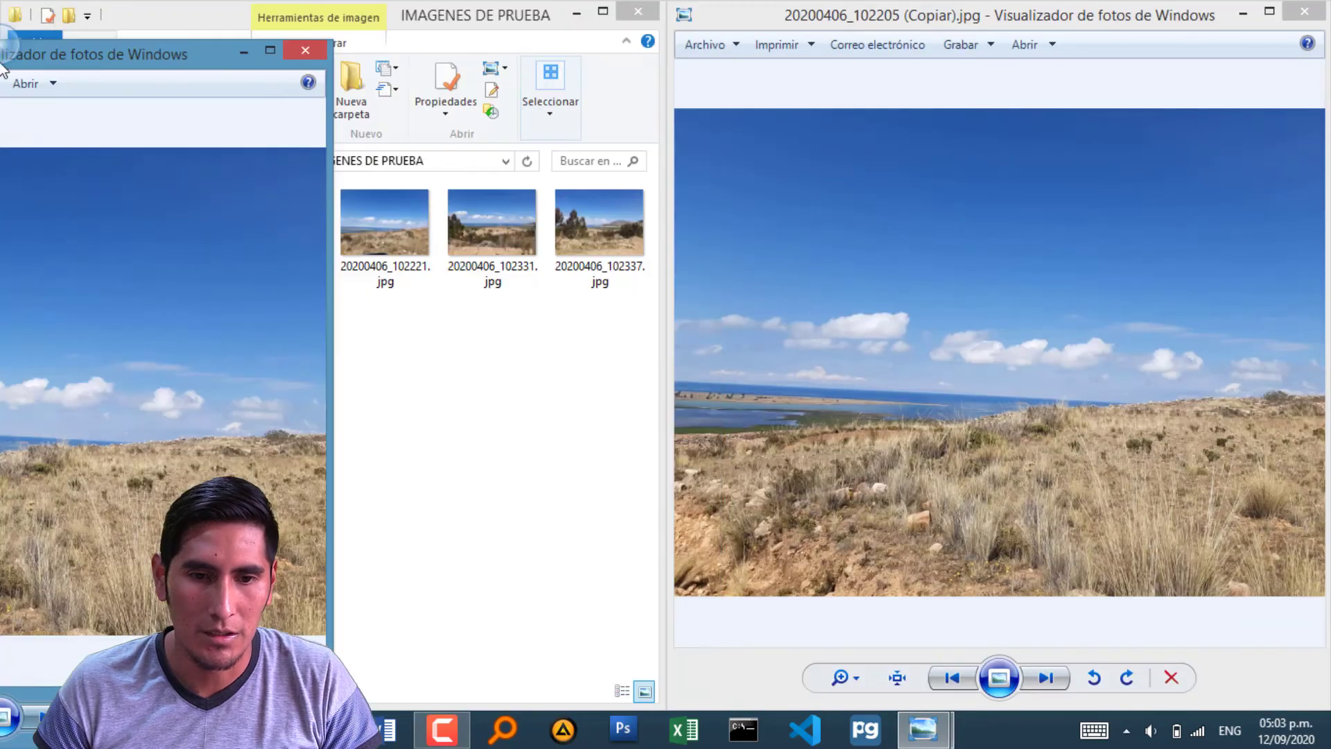
left_click_drag(3, 69, 2, 70)
scroll(333, 363, "up", 5)
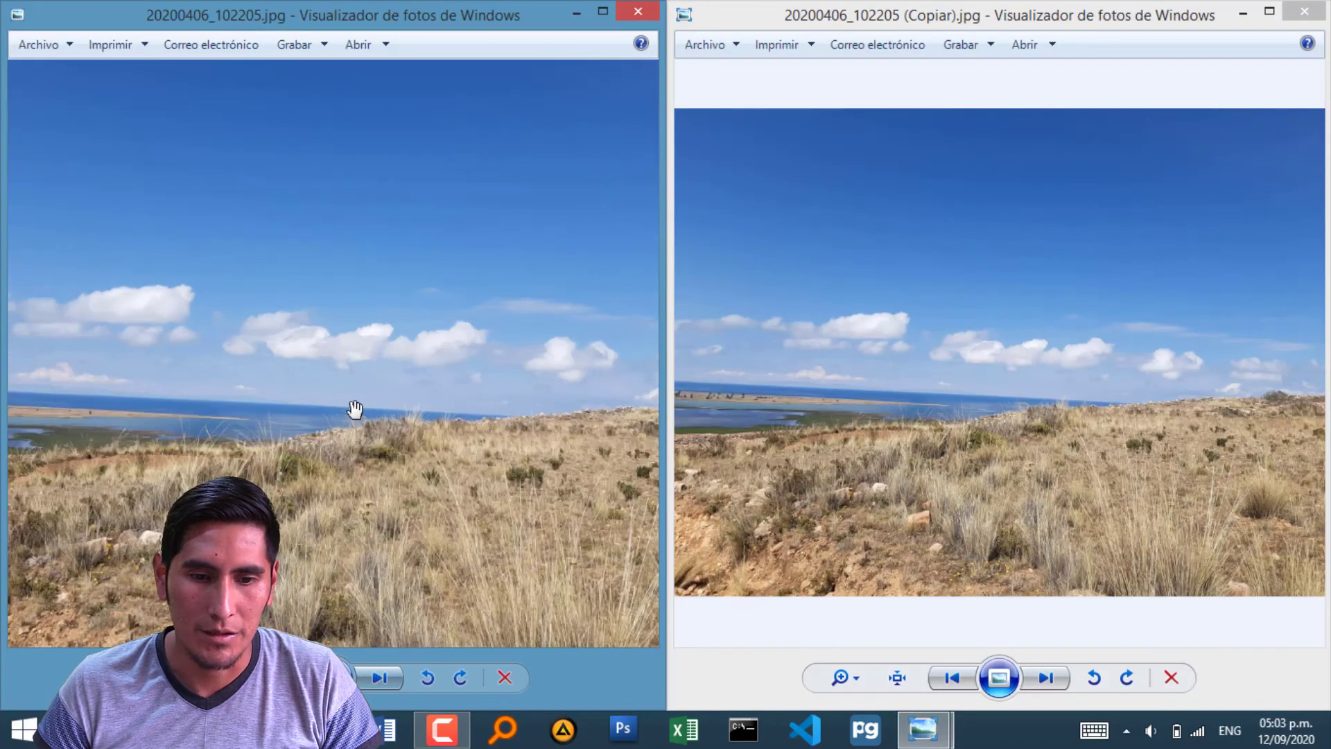
left_click(1097, 456)
scroll(1097, 456, "up", 2)
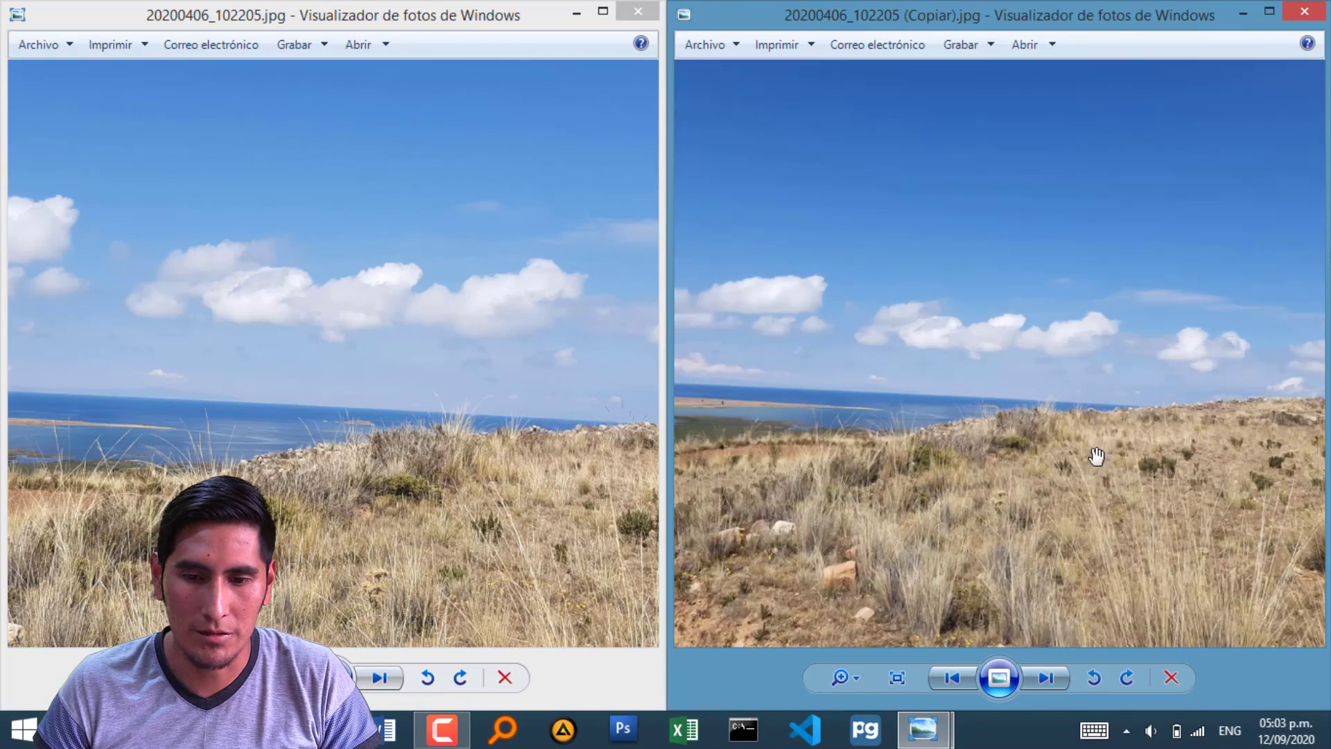
Close both photo viewer windows and show the desktop.
left_click(637, 12)
left_click(1305, 11)
key("super+d")
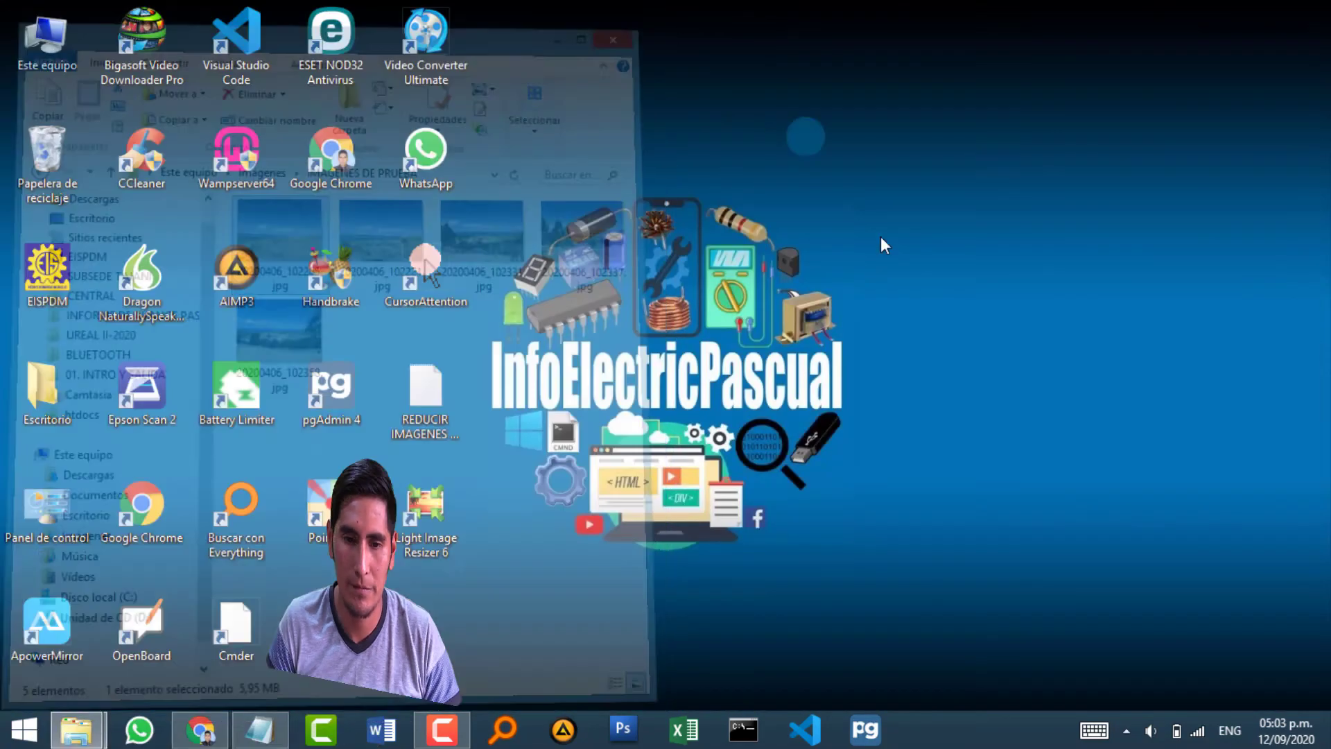